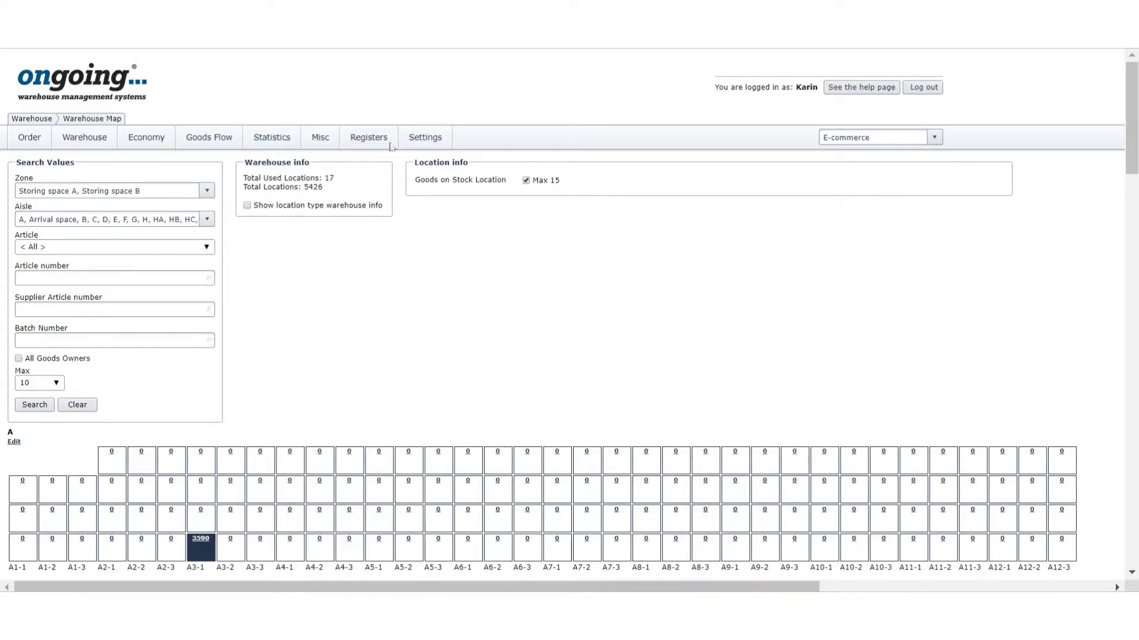
View the warehouses register, and create a new zone named Cold Area in Warehouse A
mouse_move(409, 135)
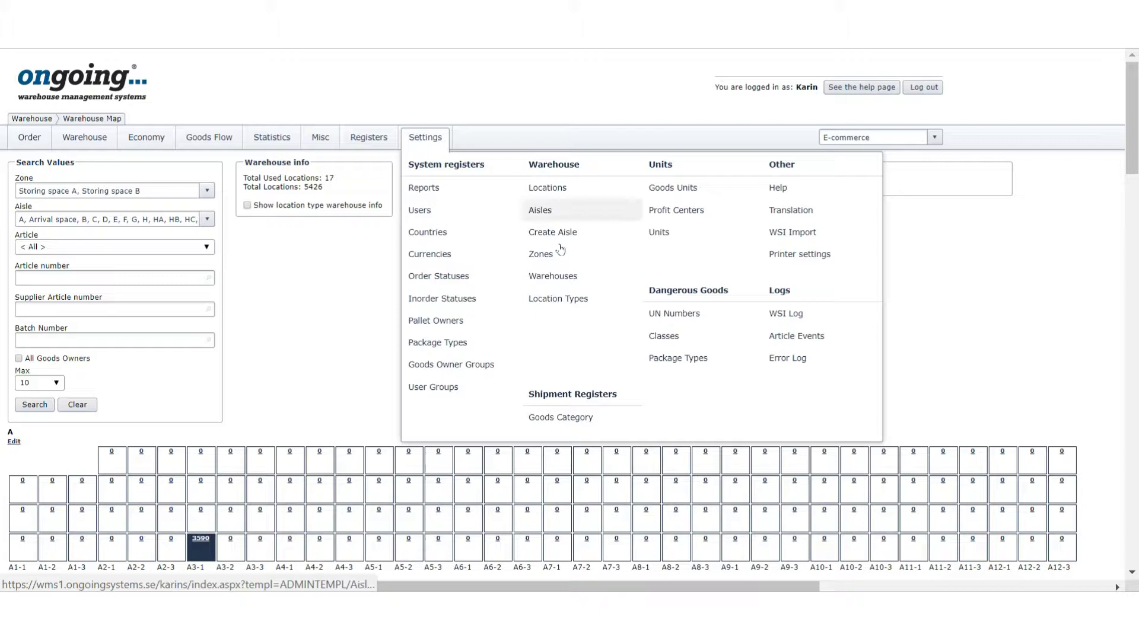
click(563, 277)
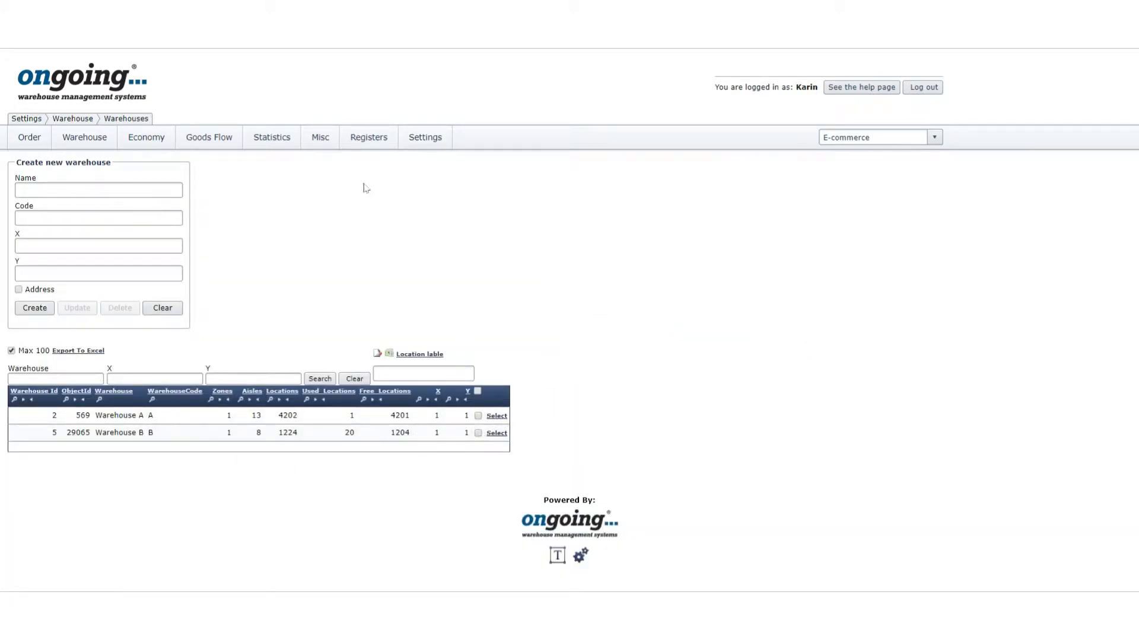
mouse_move(418, 143)
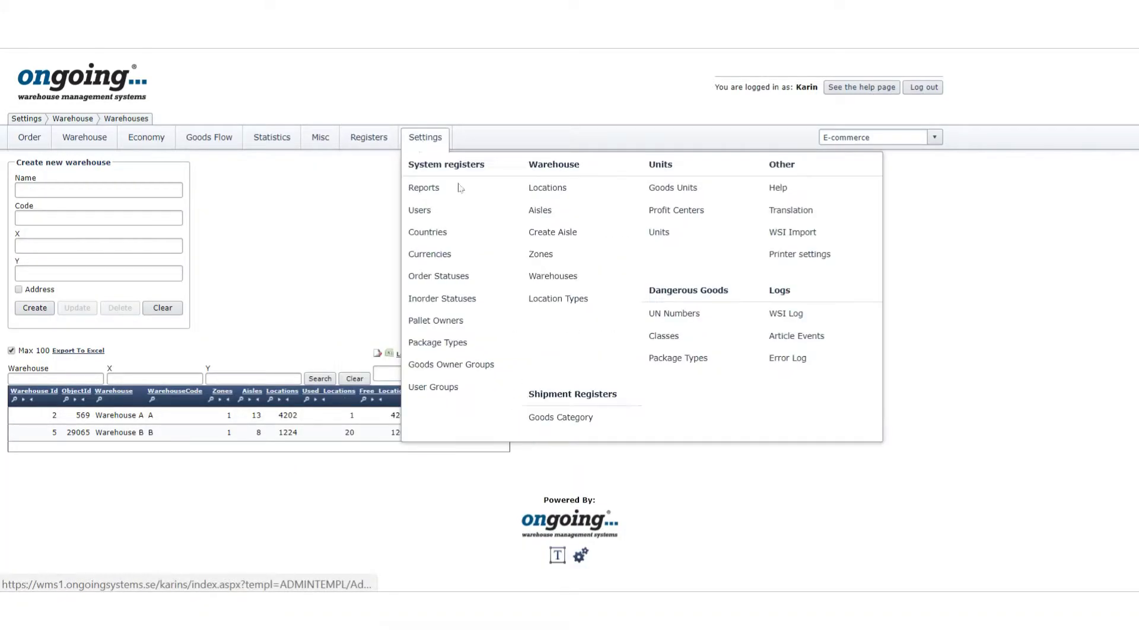
click(582, 254)
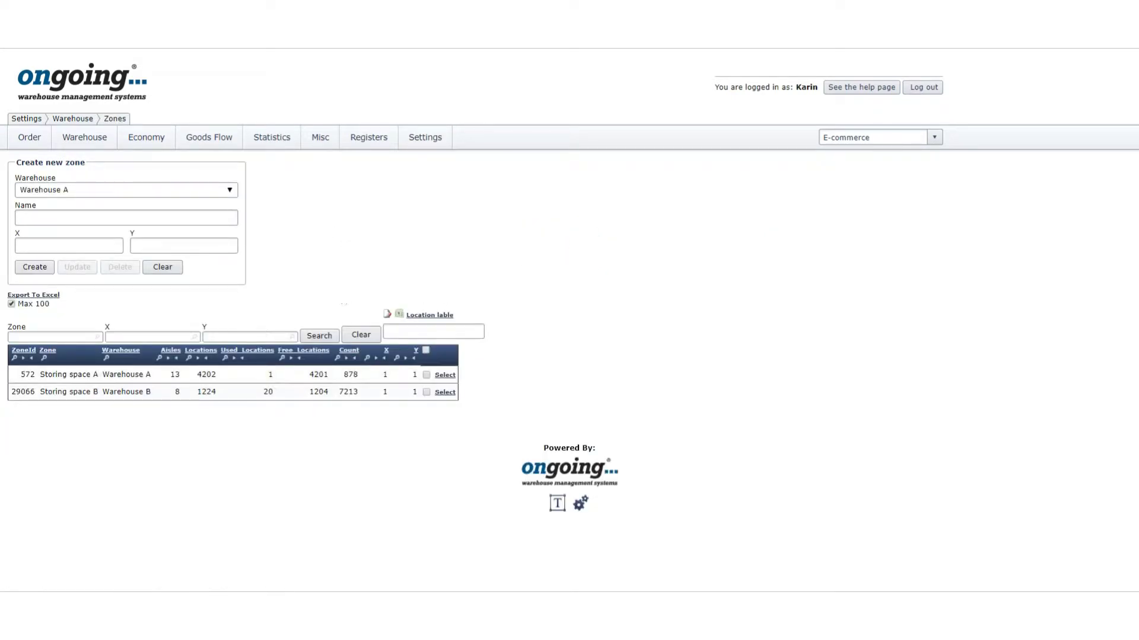
click(233, 199)
click(230, 198)
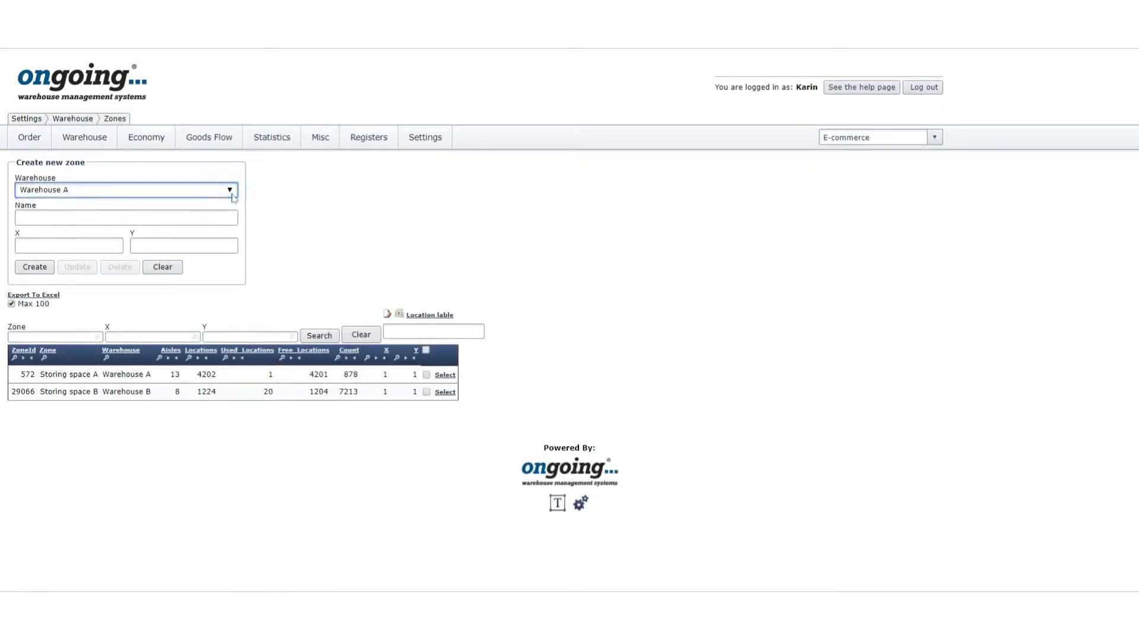
click(224, 216)
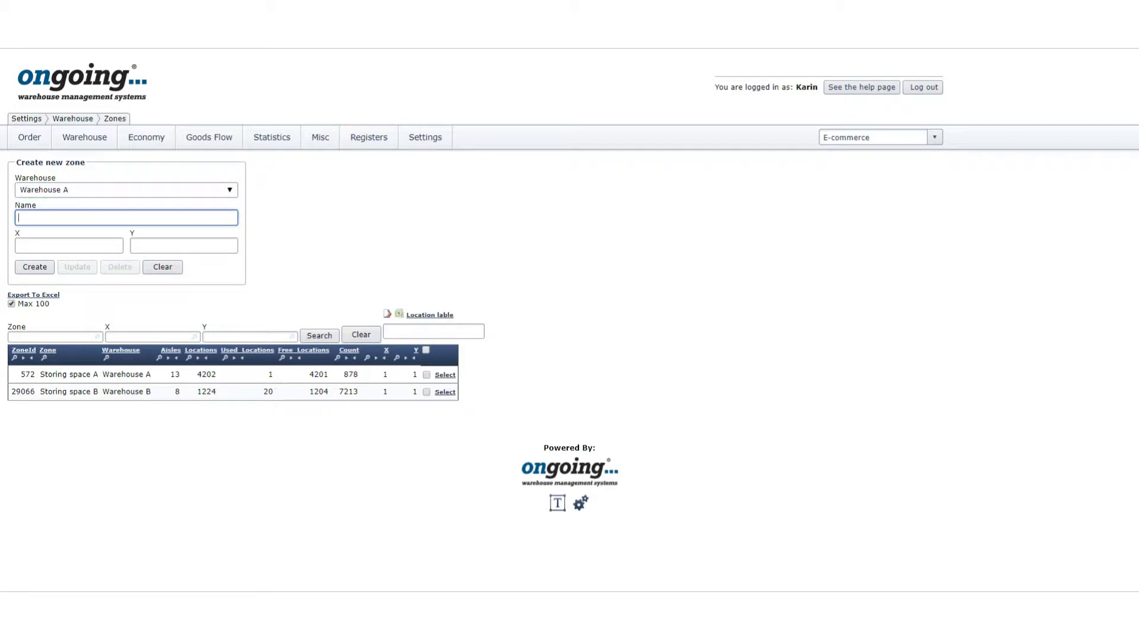
text(Cold Area)
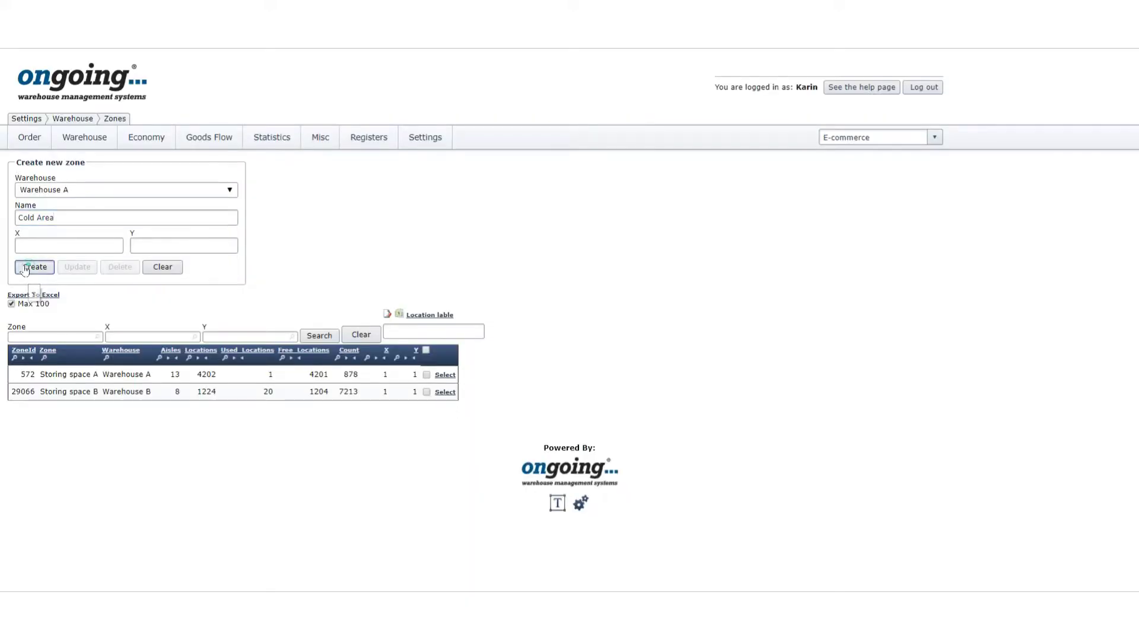
click(34, 267)
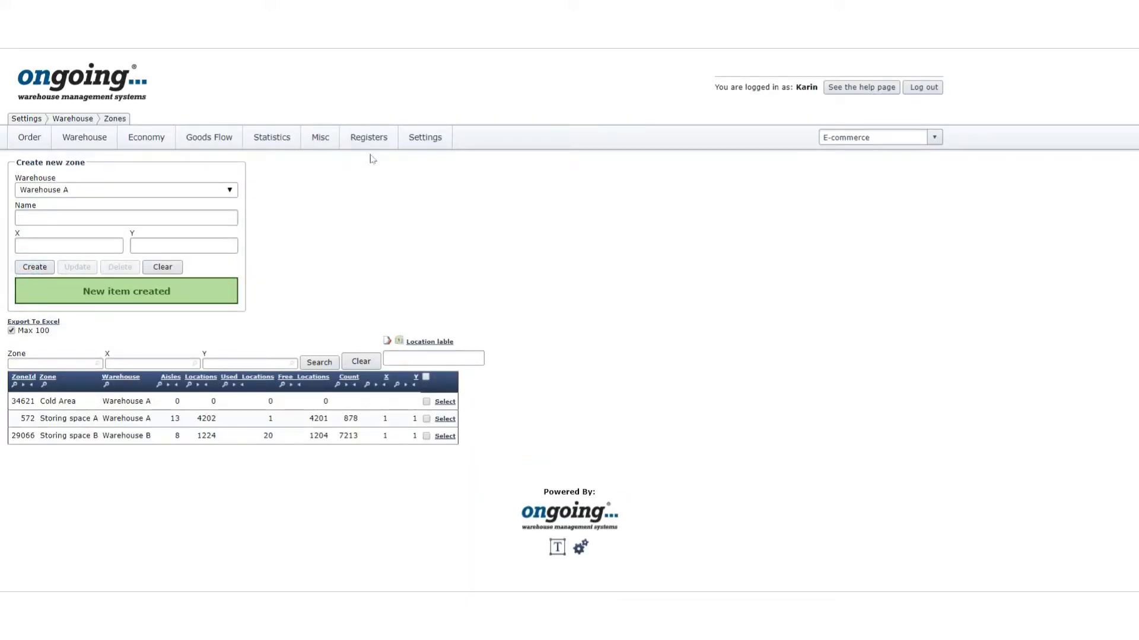
Start creating a new aisle and keep Cold Area as its zone
mouse_move(368, 142)
click(339, 190)
mouse_move(415, 155)
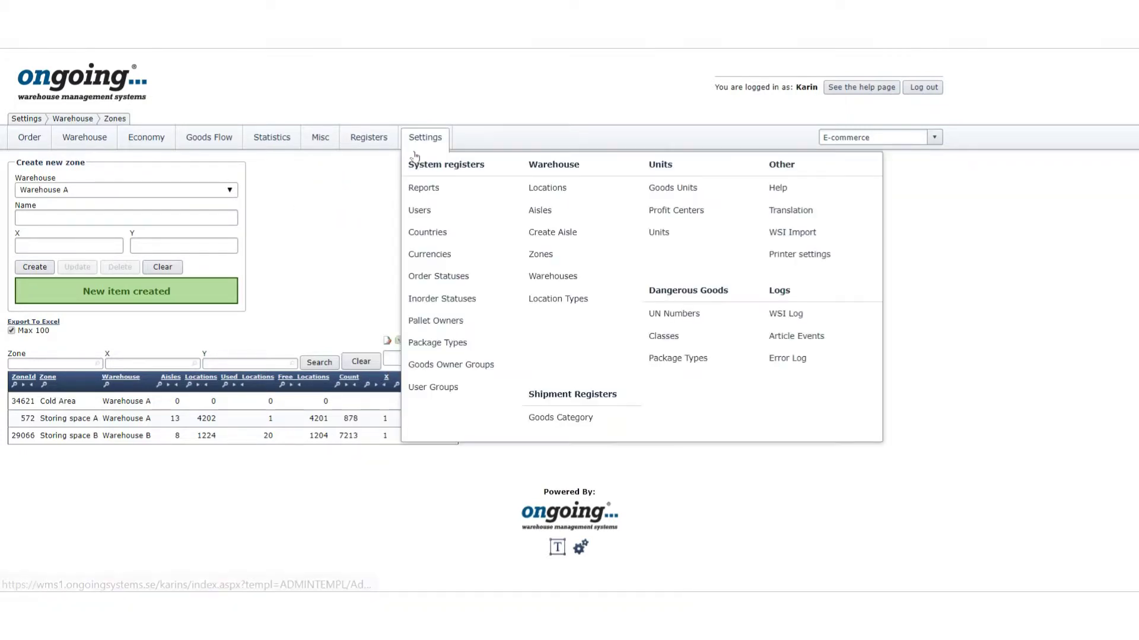
click(567, 243)
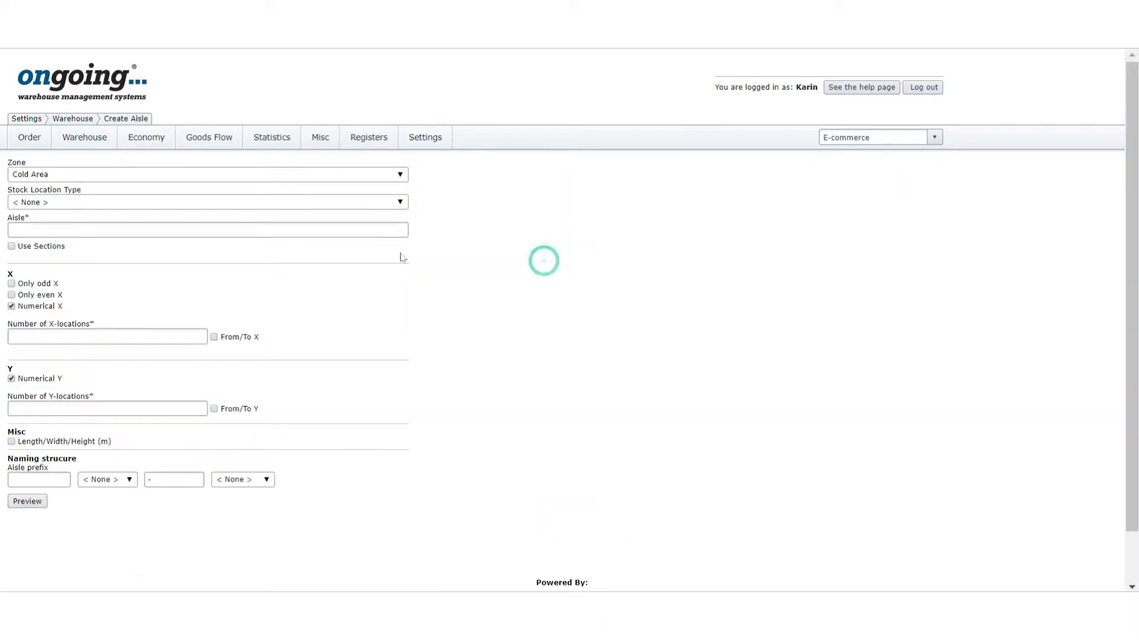
scroll(359, 247, down, 1)
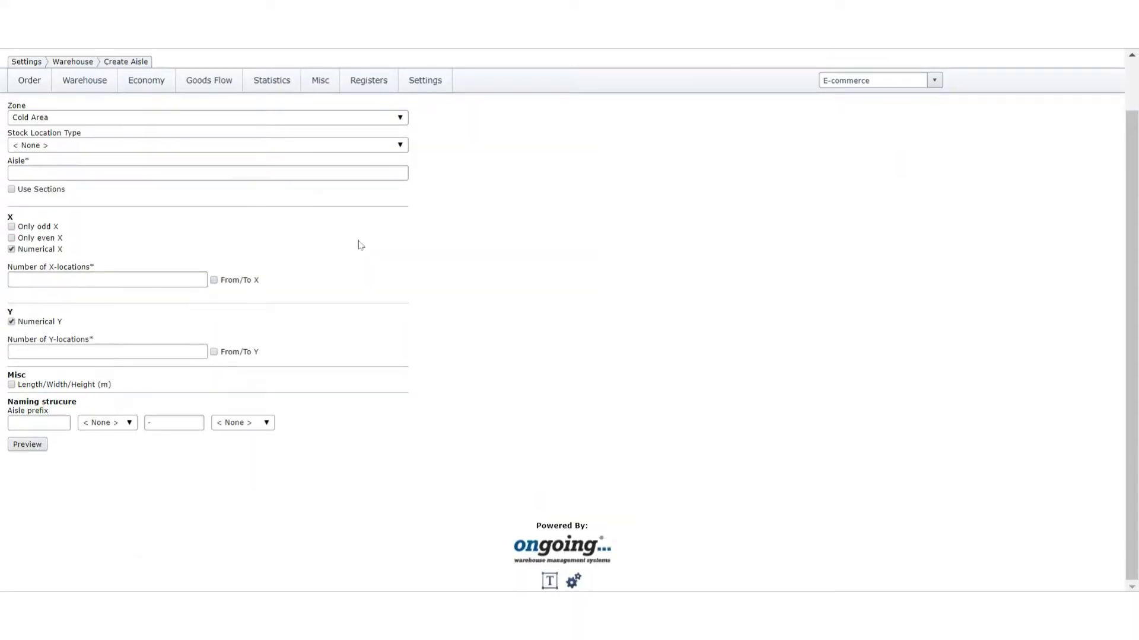
click(405, 122)
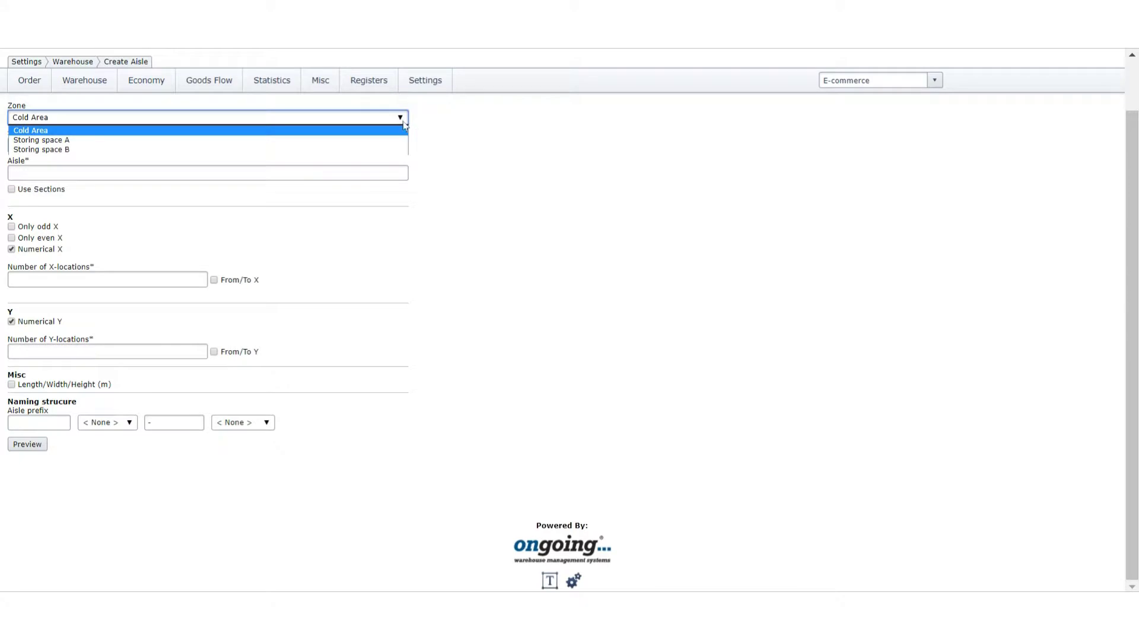
click(453, 136)
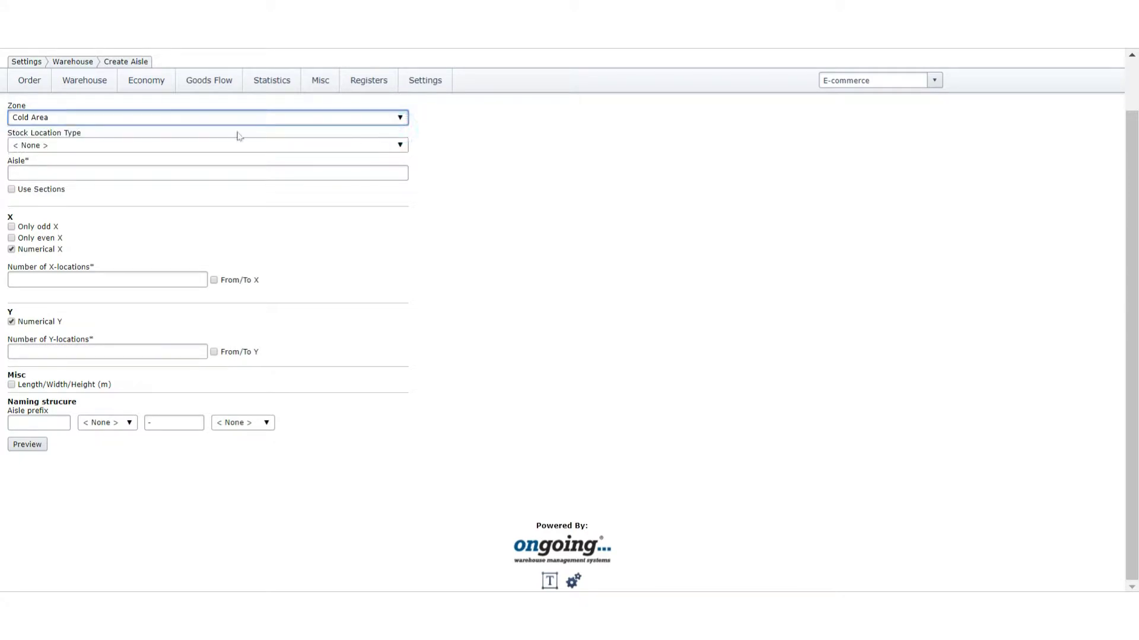
Review the stock location types and set the new aisle's type to Pallet Racks
click(77, 146)
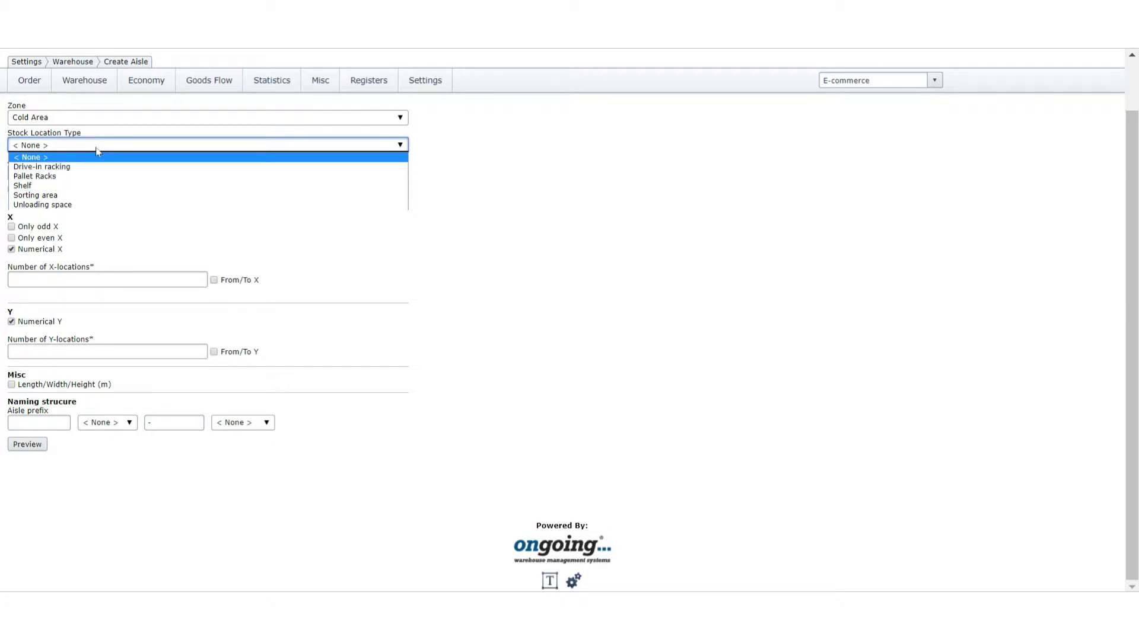
click(504, 167)
mouse_move(428, 95)
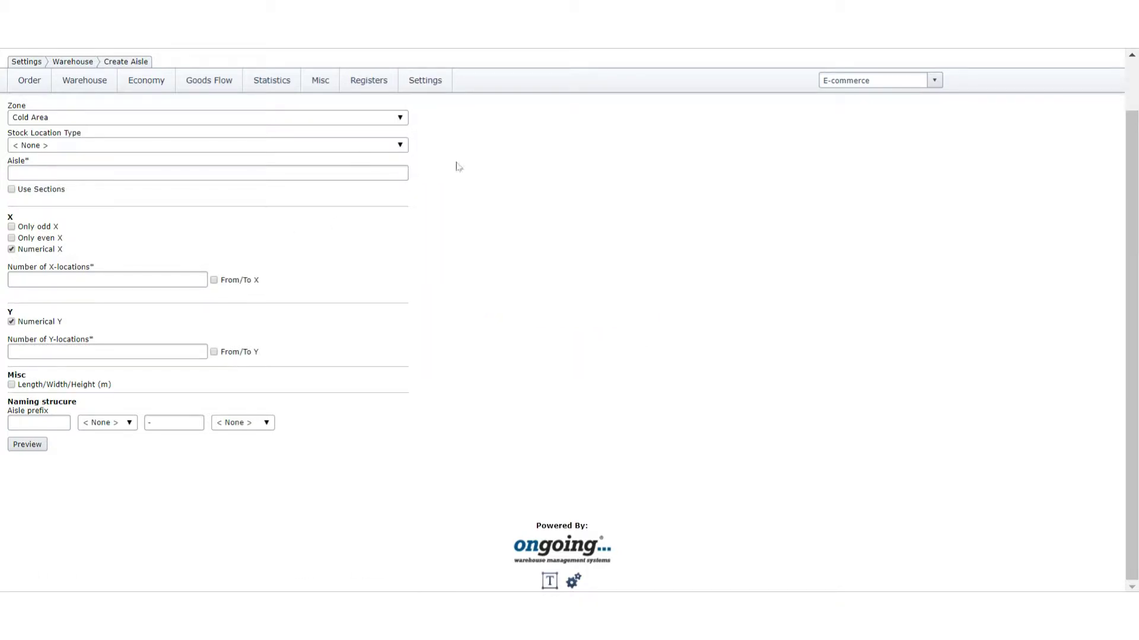
click(386, 145)
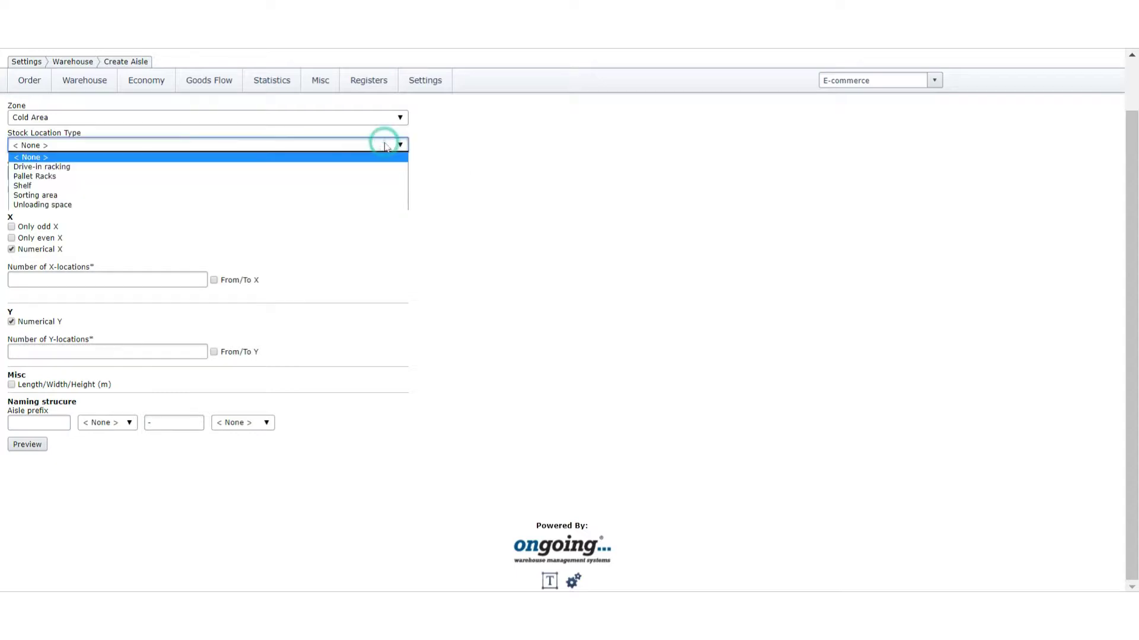
click(60, 177)
Name the aisle Abc and set its number of X-locations to 20
click(58, 172)
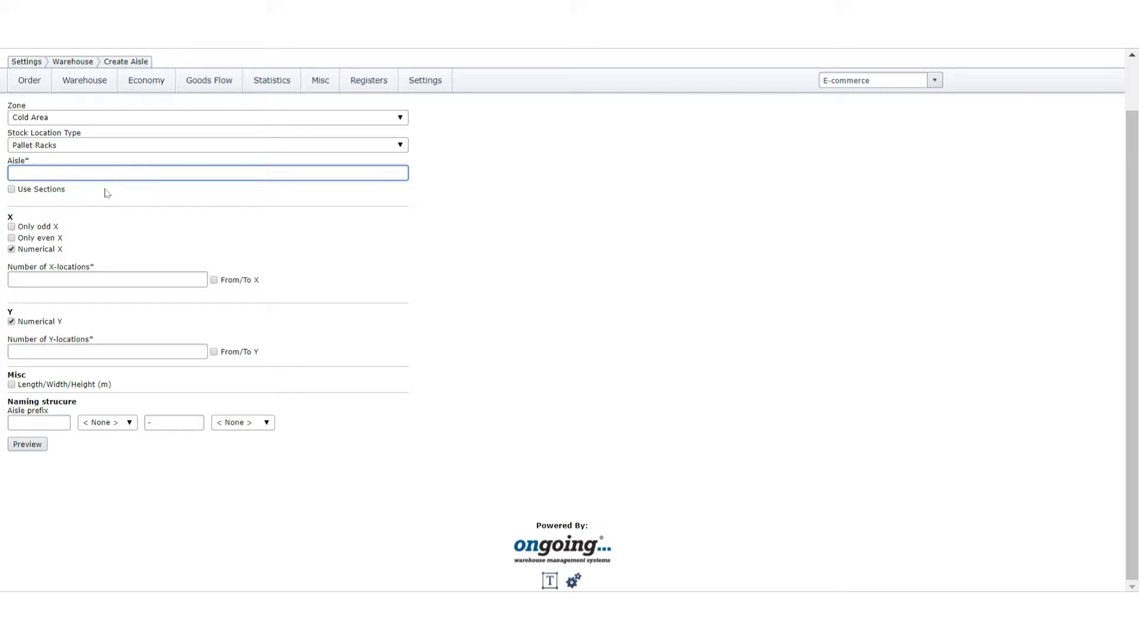
text(Abc)
click(45, 280)
text(20)
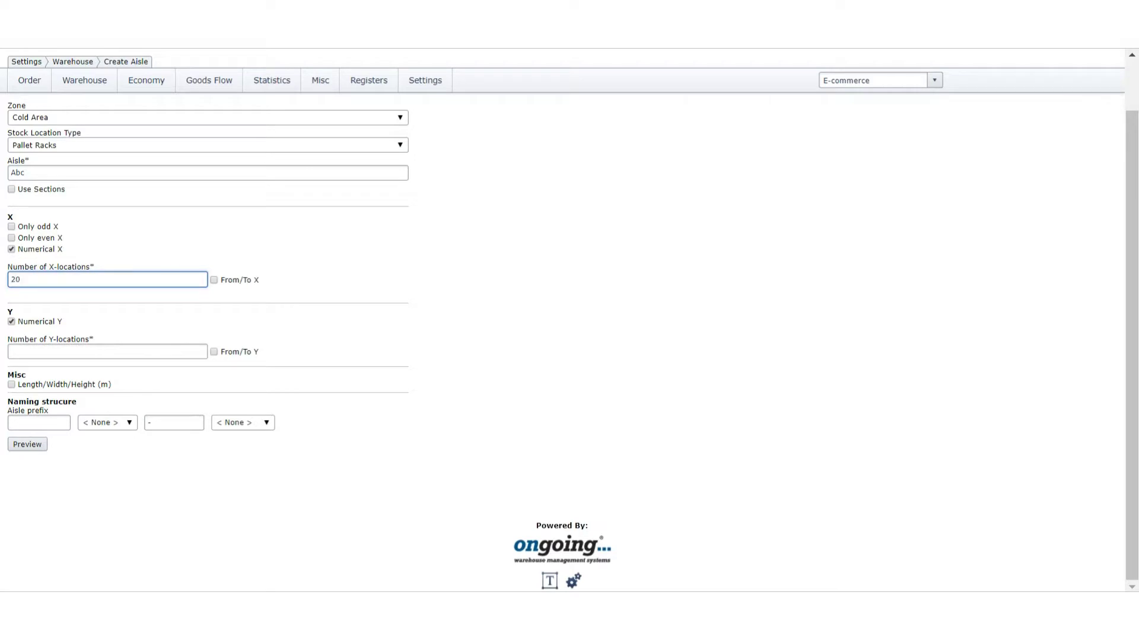
click(467, 269)
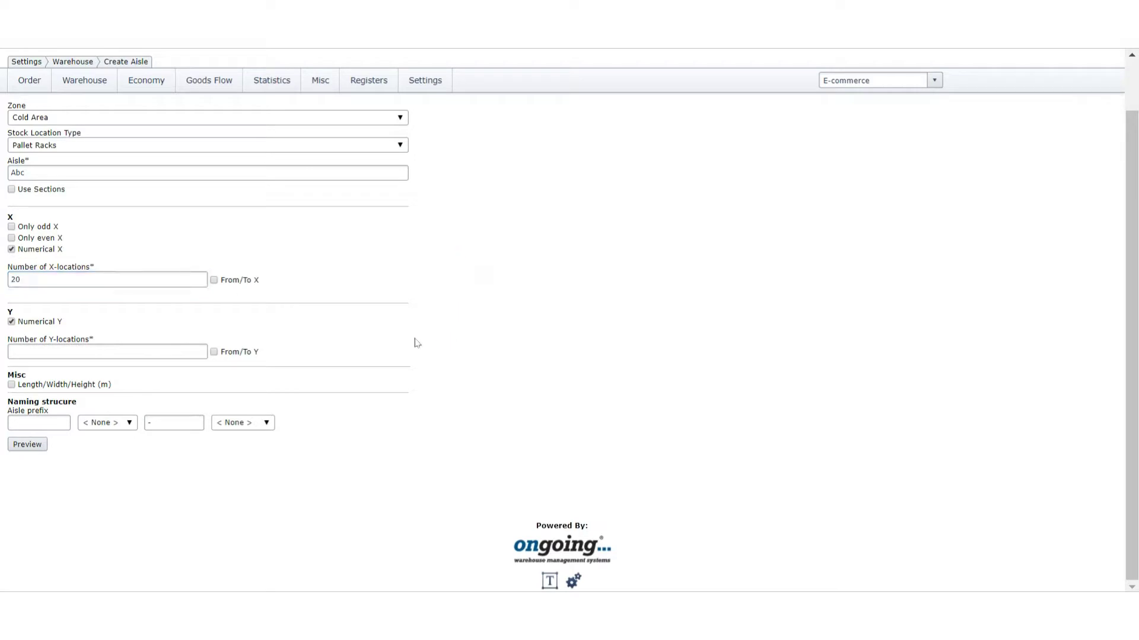
Set the number of Y-locations to 5 and turn off numerical naming for Y
click(45, 352)
text(10)
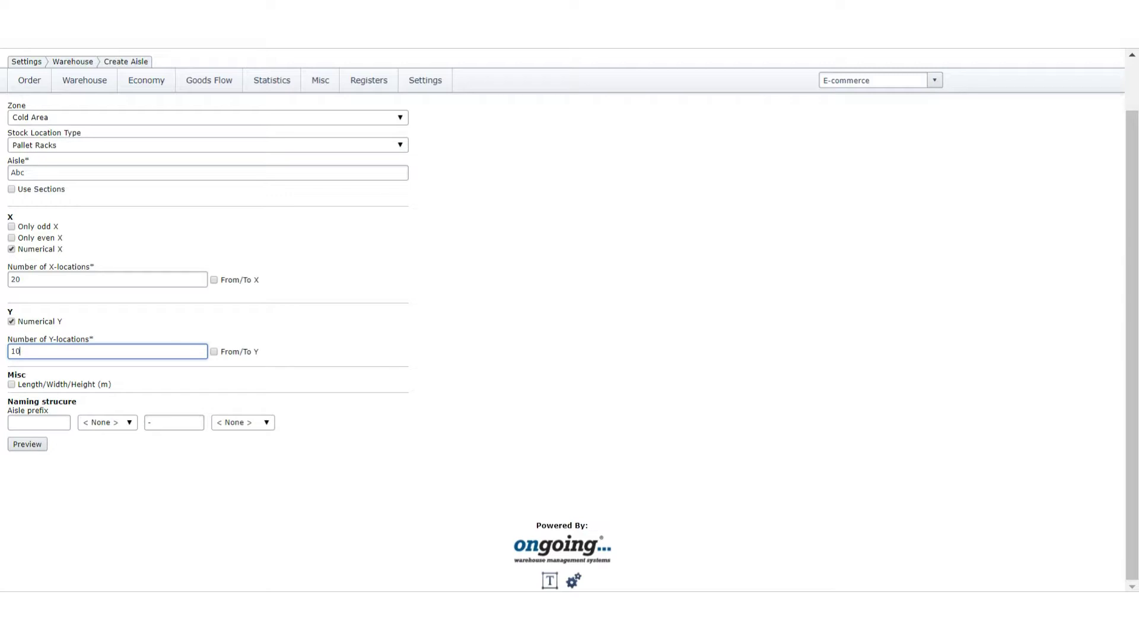
key(BackSpace)
text(5)
click(14, 323)
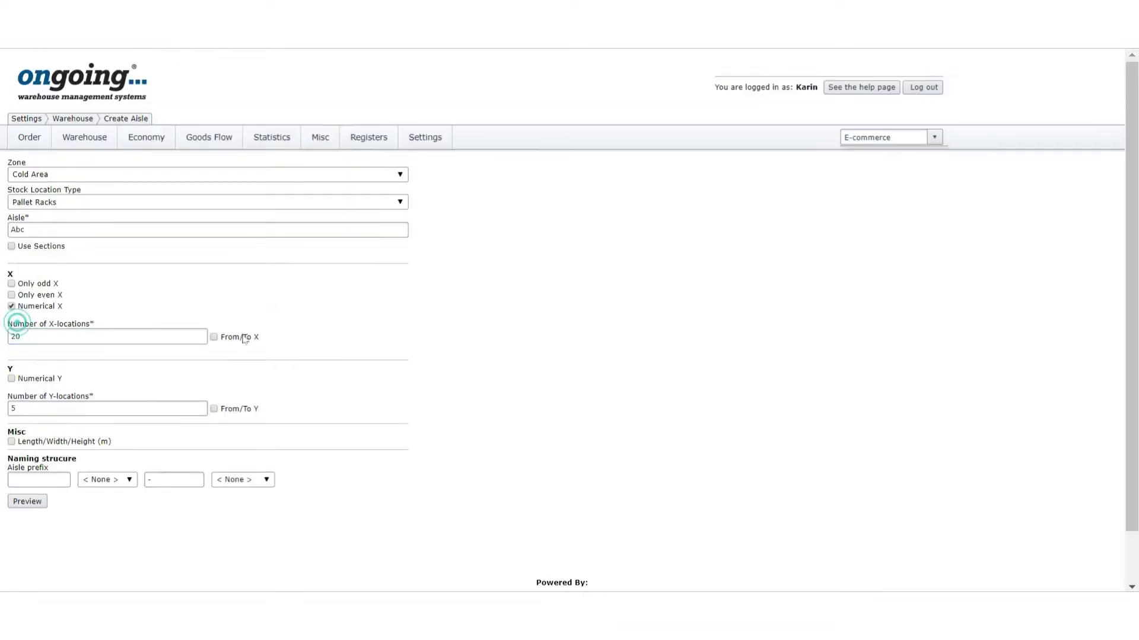
Begin the location naming structure with the aisle prefix Abc followed by a two-digit XX part
scroll(358, 287, down, 1)
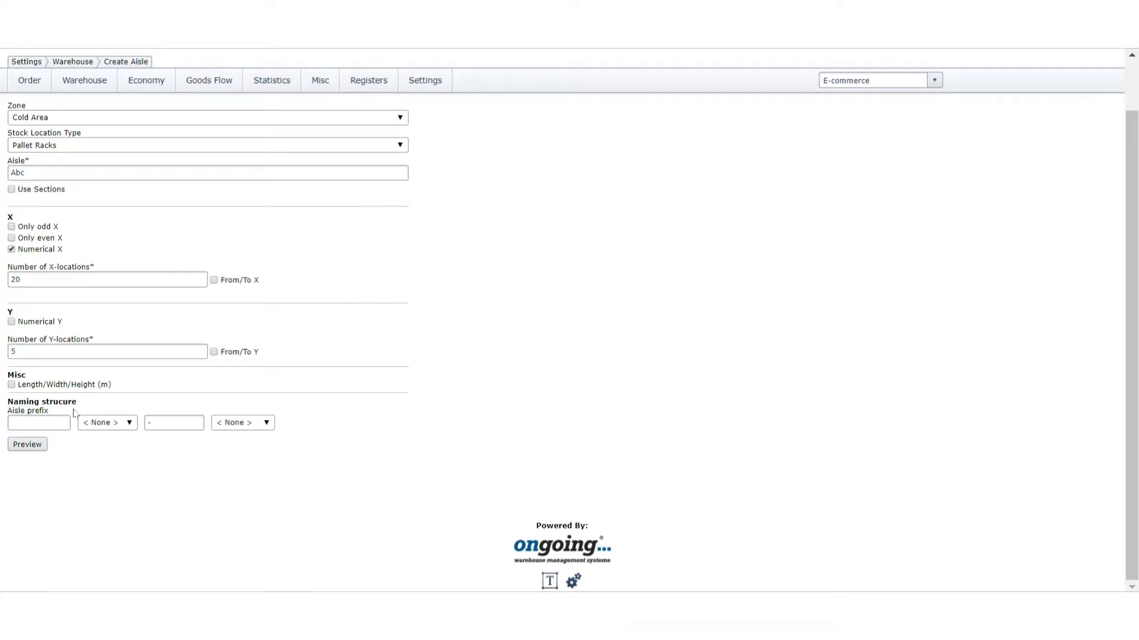
click(57, 426)
text(Abc)
click(113, 423)
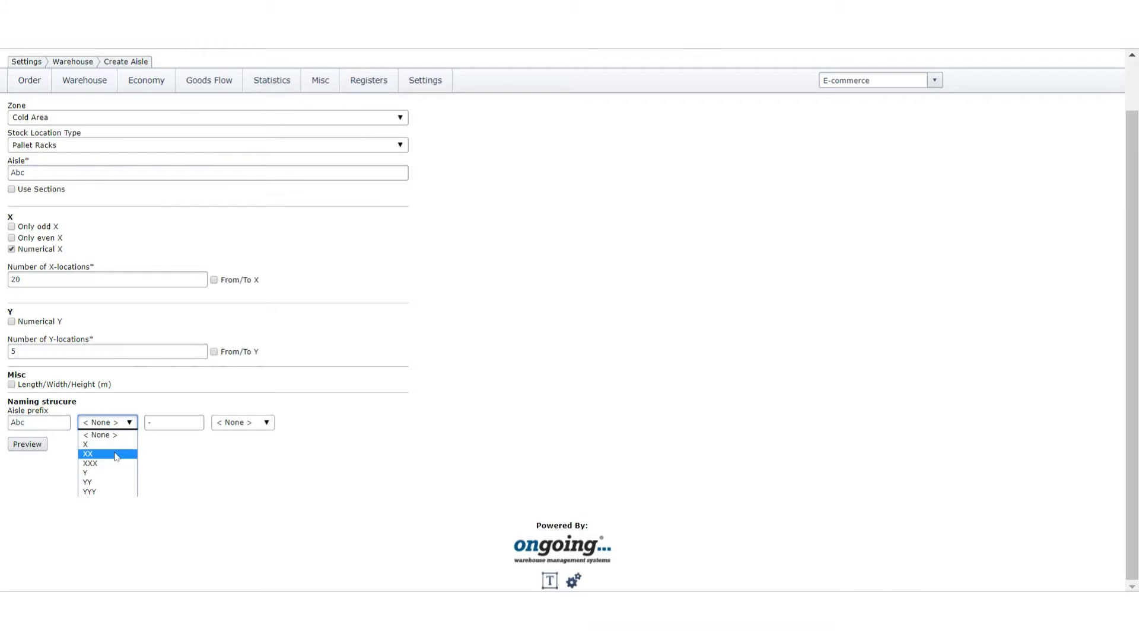
click(116, 454)
Set the last part of the location naming structure to a single Y
click(242, 480)
click(242, 502)
scroll(341, 451, down, 1)
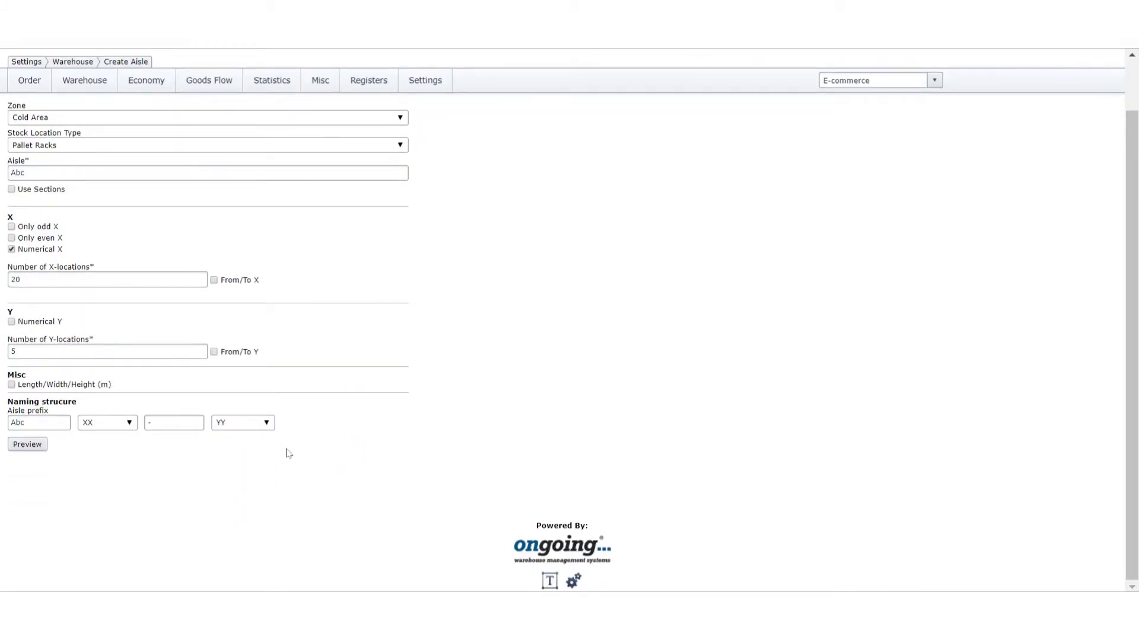
click(265, 423)
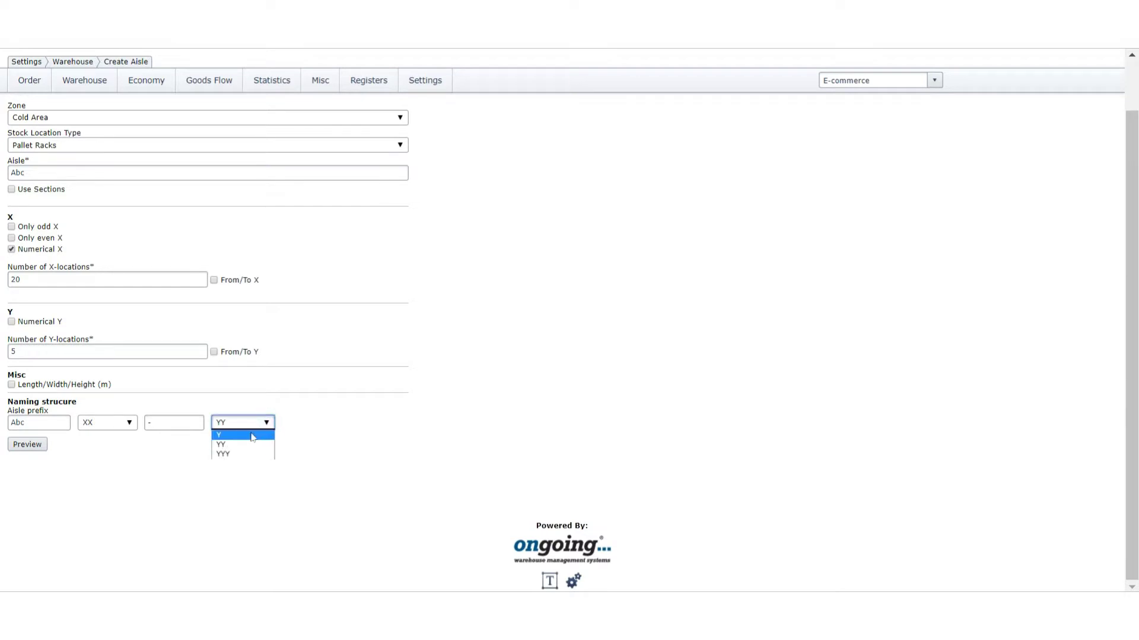
click(253, 438)
click(354, 460)
scroll(354, 460, down, 1)
Preview the aisle layout and remove locations A to D from columns Abc07 and Abc08
click(28, 446)
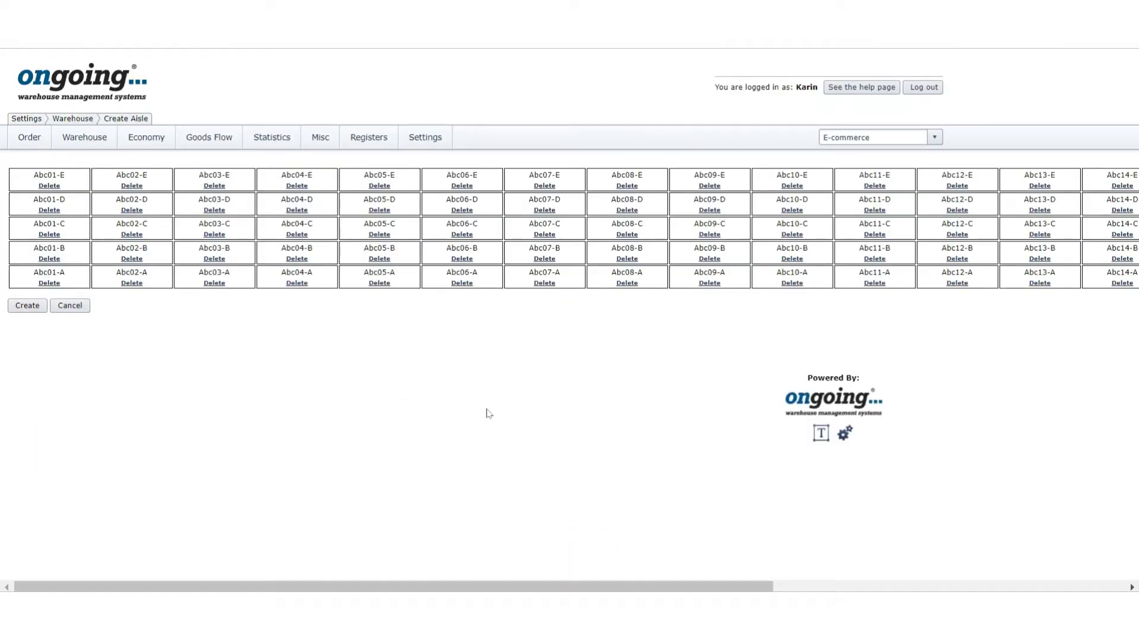
drag(448, 587, 511, 531)
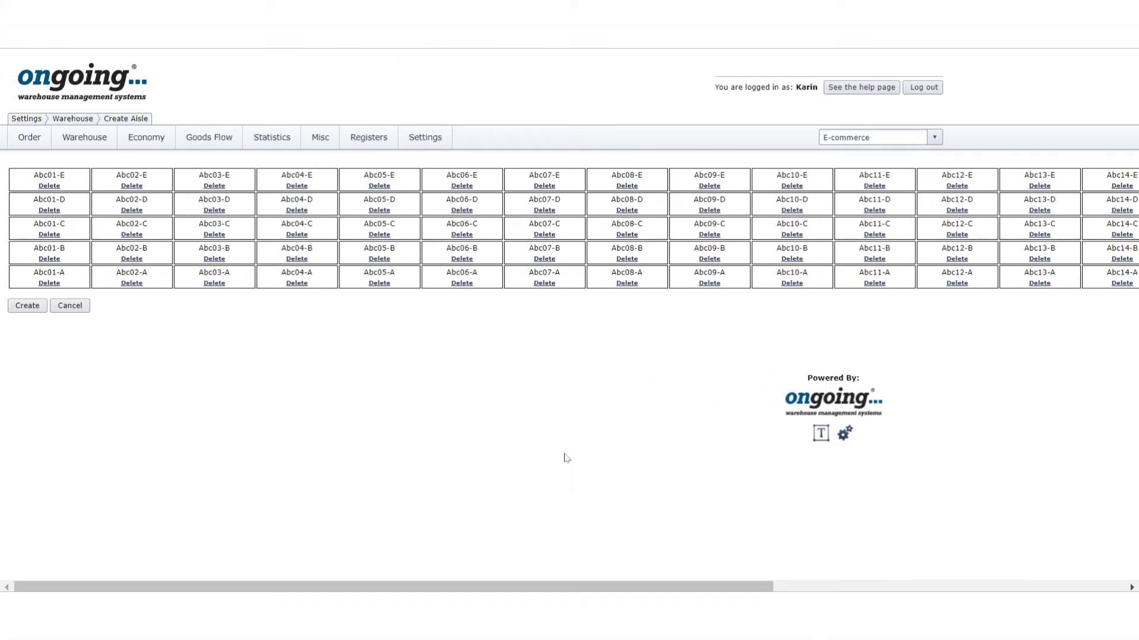
click(545, 282)
click(544, 258)
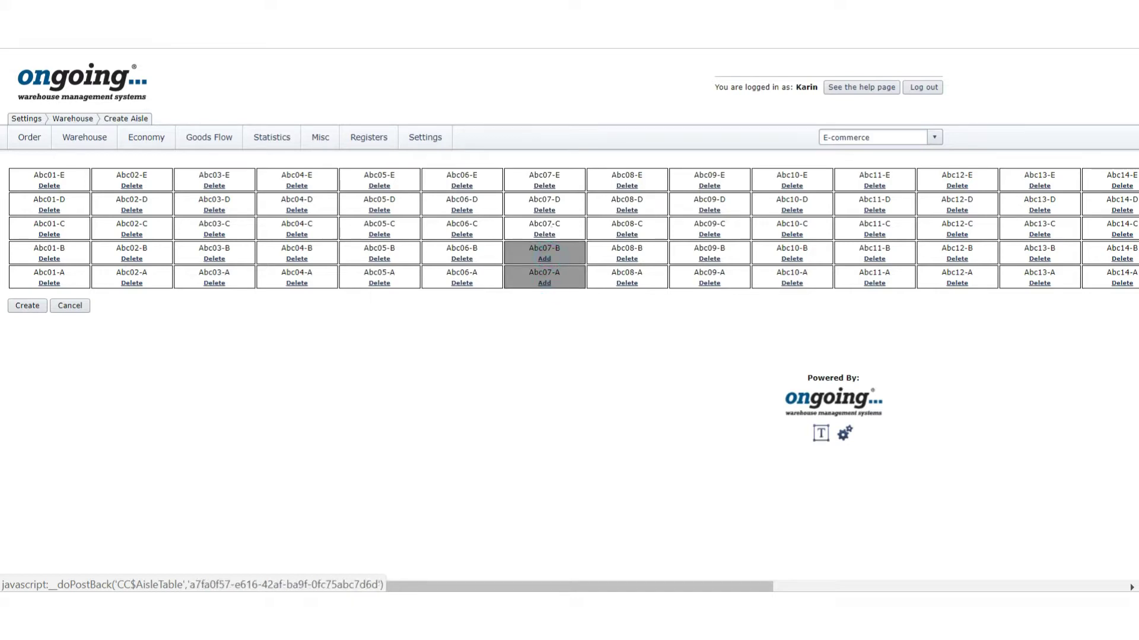
click(544, 234)
click(544, 210)
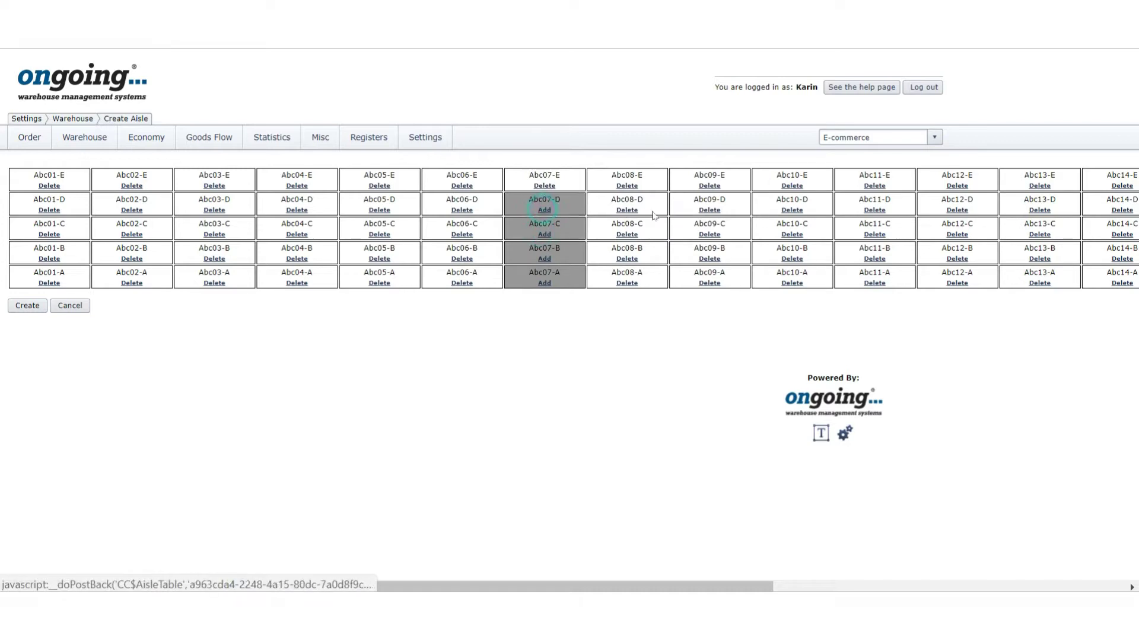
click(627, 210)
click(626, 234)
click(626, 259)
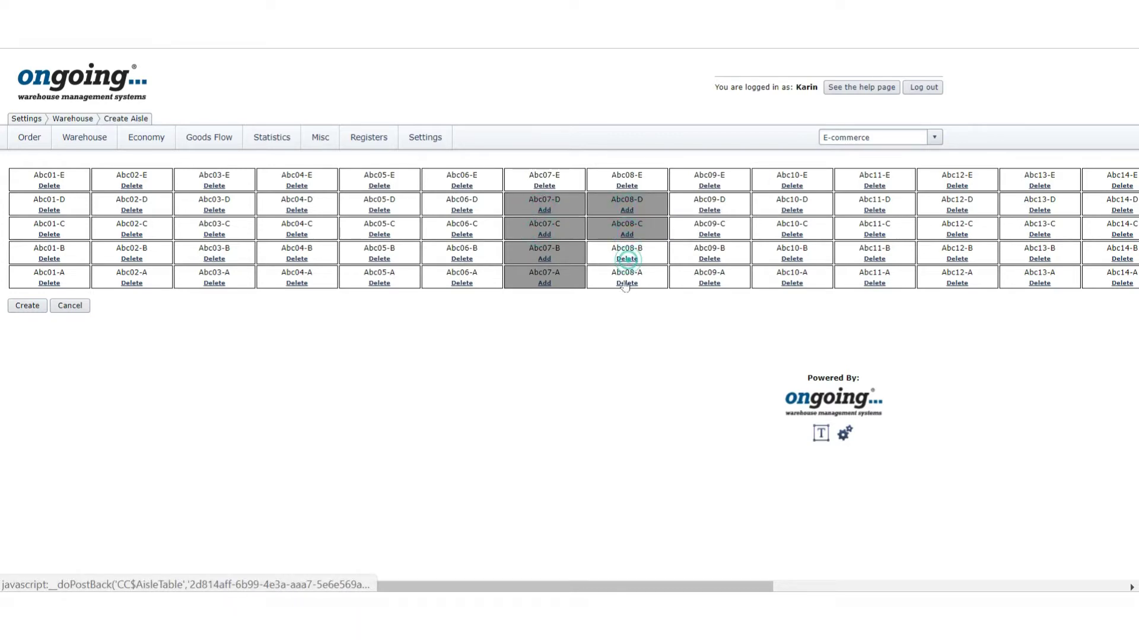
click(627, 284)
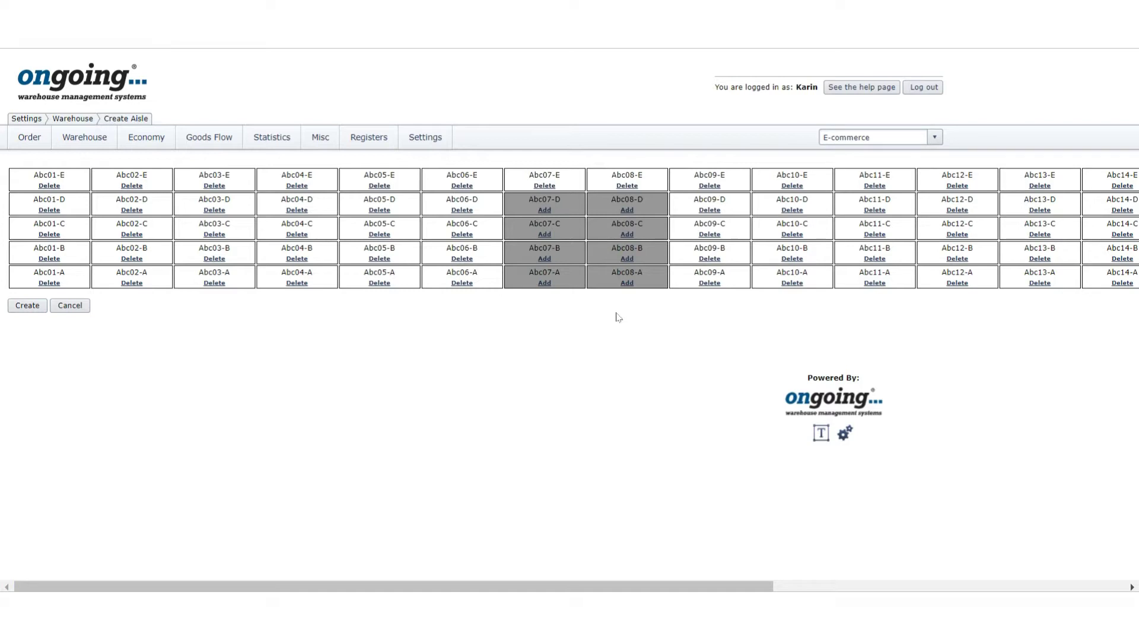
Check the remaining columns of the previewed layout and create the aisle
scroll(267, 469, right, 5)
scroll(228, 422, left, 5)
click(27, 308)
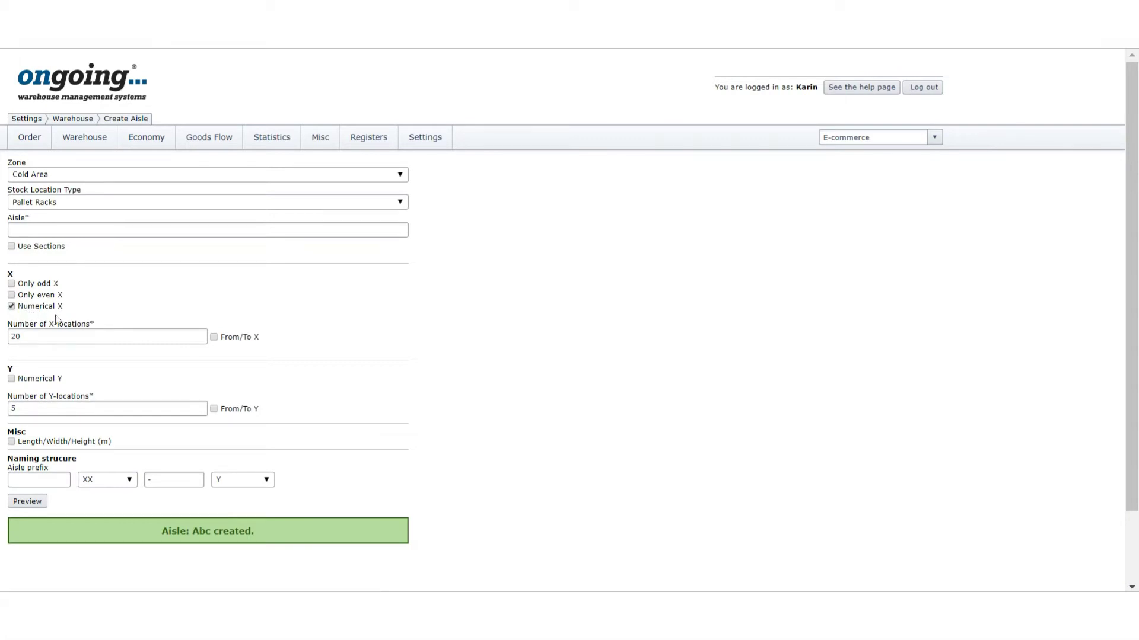
Open the warehouse map and limit its zone filter to Cold Area only
click(88, 141)
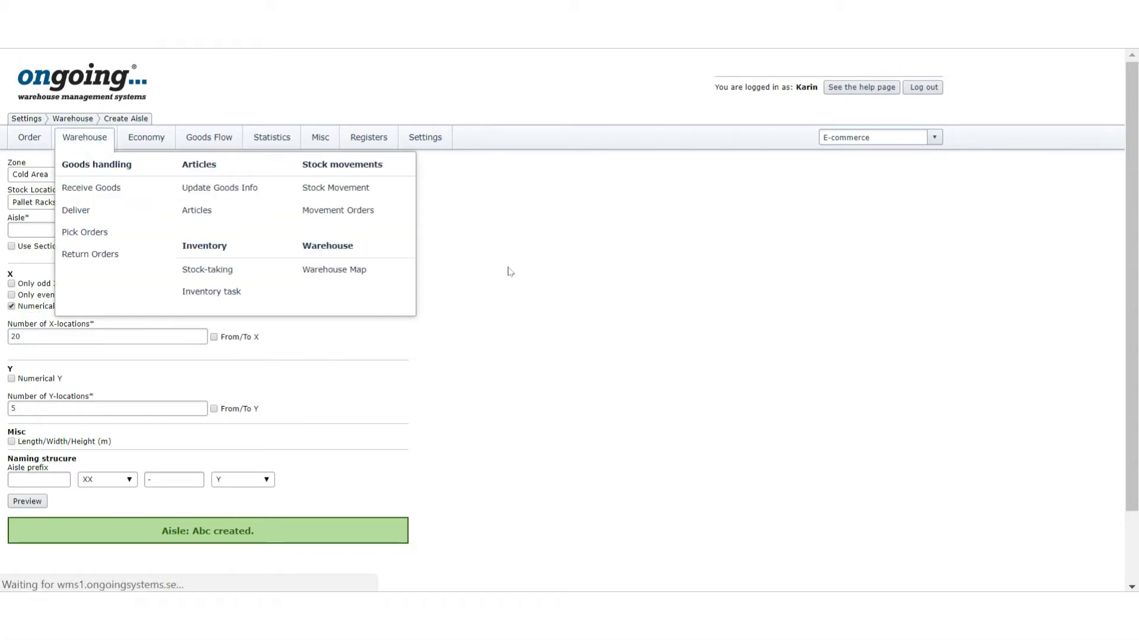
click(207, 190)
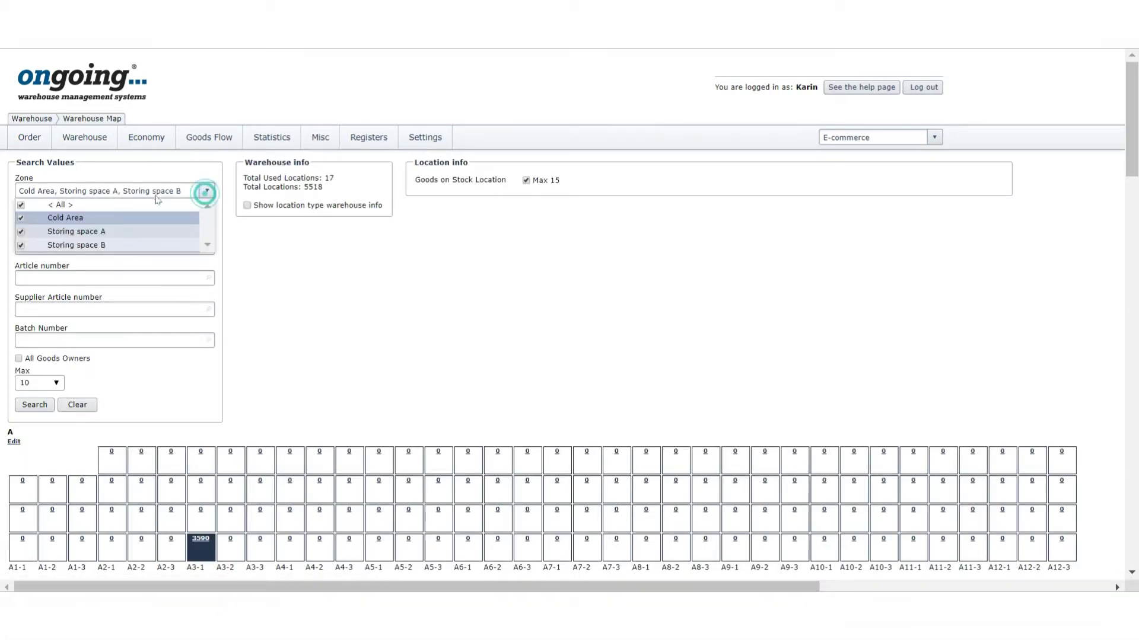
click(20, 205)
click(20, 218)
click(370, 259)
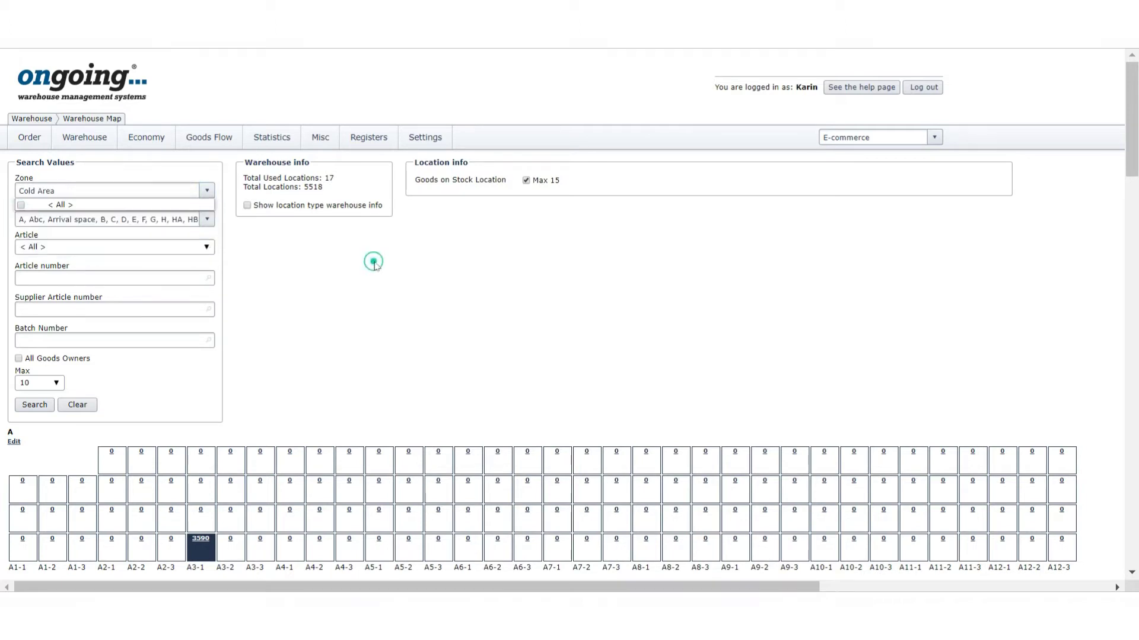
Open aisle Abc for editing from the warehouse map
scroll(228, 281, down, 5)
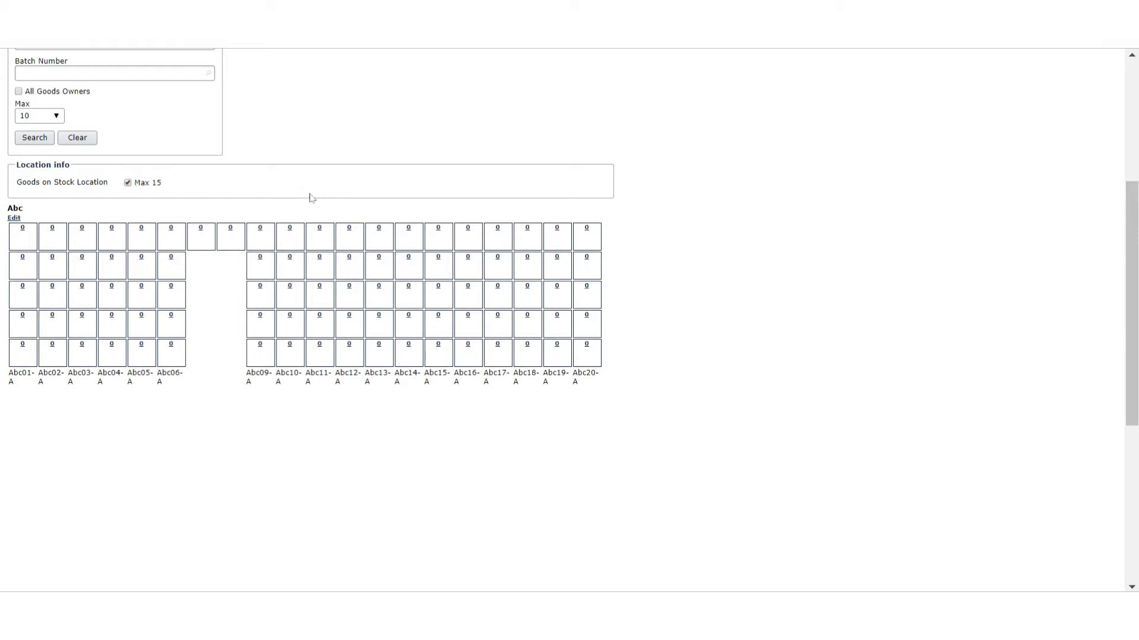
scroll(343, 226, up, 5)
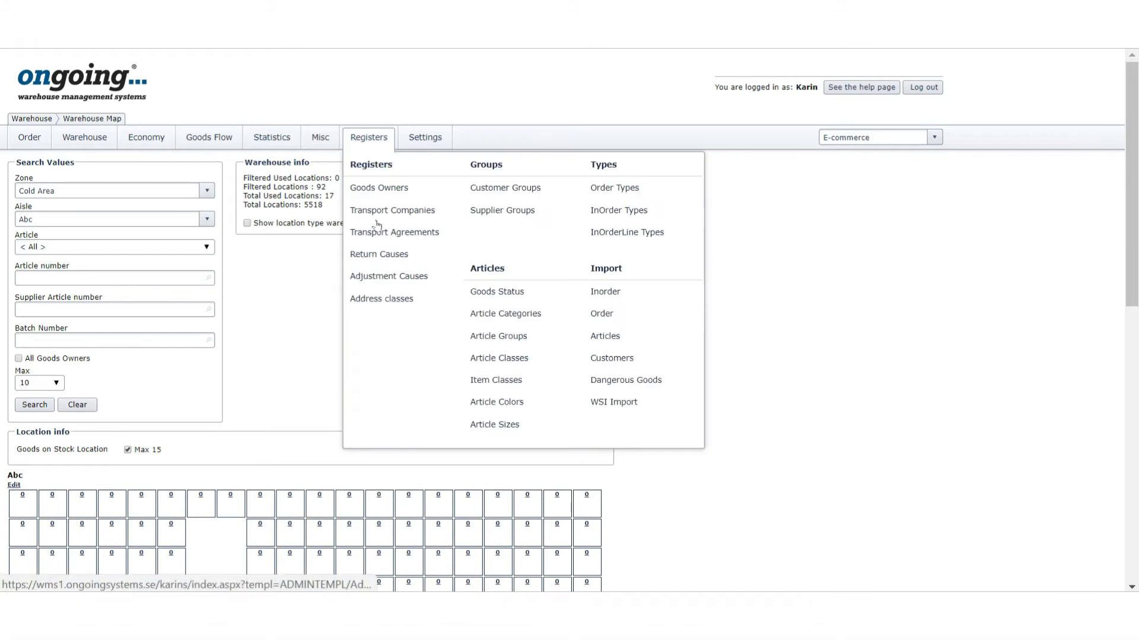
scroll(164, 455, down, 3)
click(13, 306)
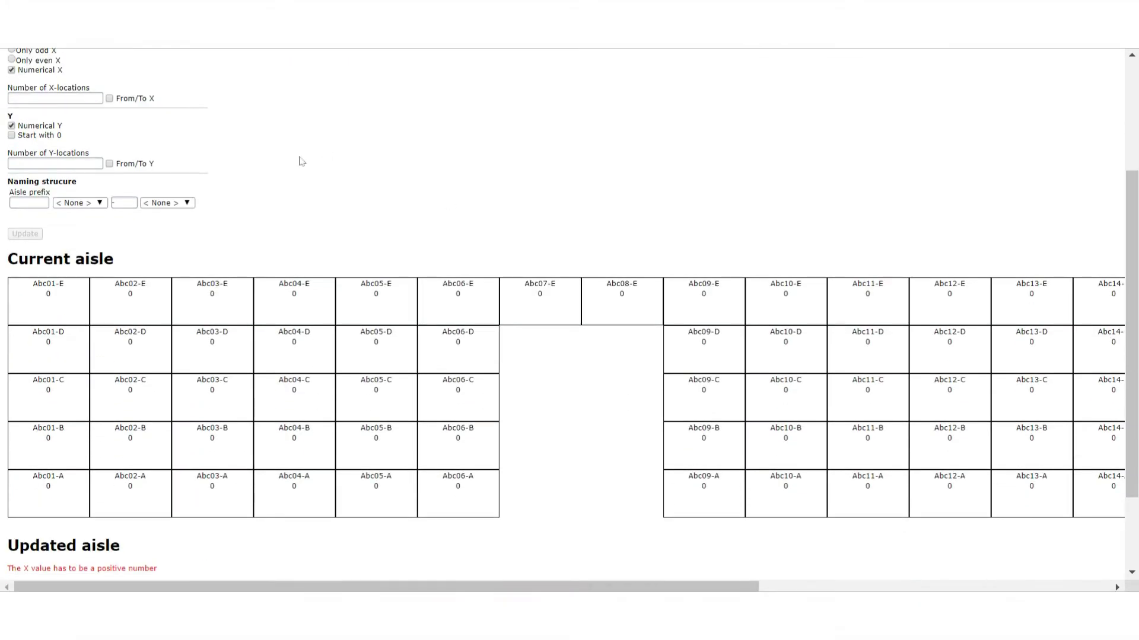
Set the aisle to 20 X-locations and 6 Y-locations
scroll(199, 172, up, 2)
click(76, 186)
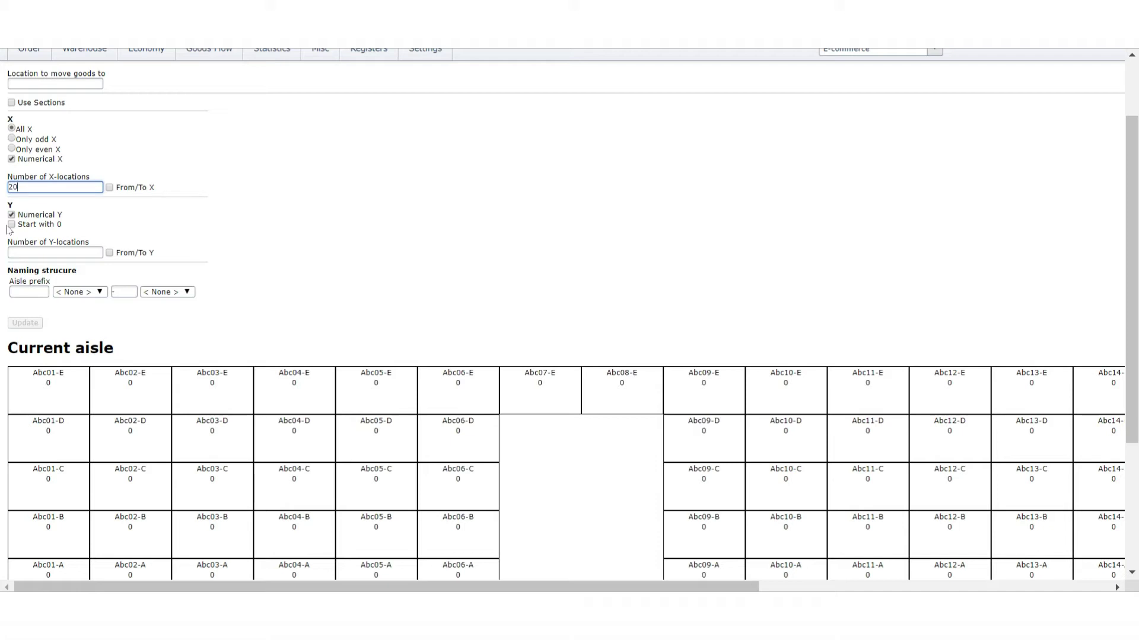
click(27, 253)
scroll(27, 255, up, 2)
click(44, 342)
text(6)
click(321, 309)
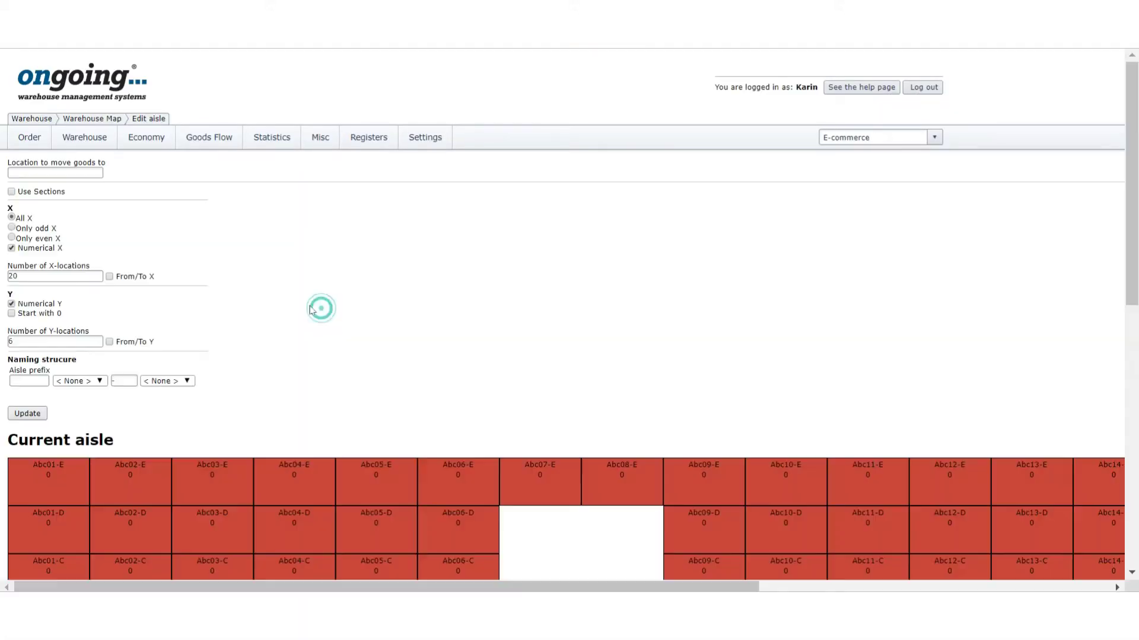
Compare the current and updated aisle layouts and set a1 as the location to move goods to
scroll(172, 323, down, 6)
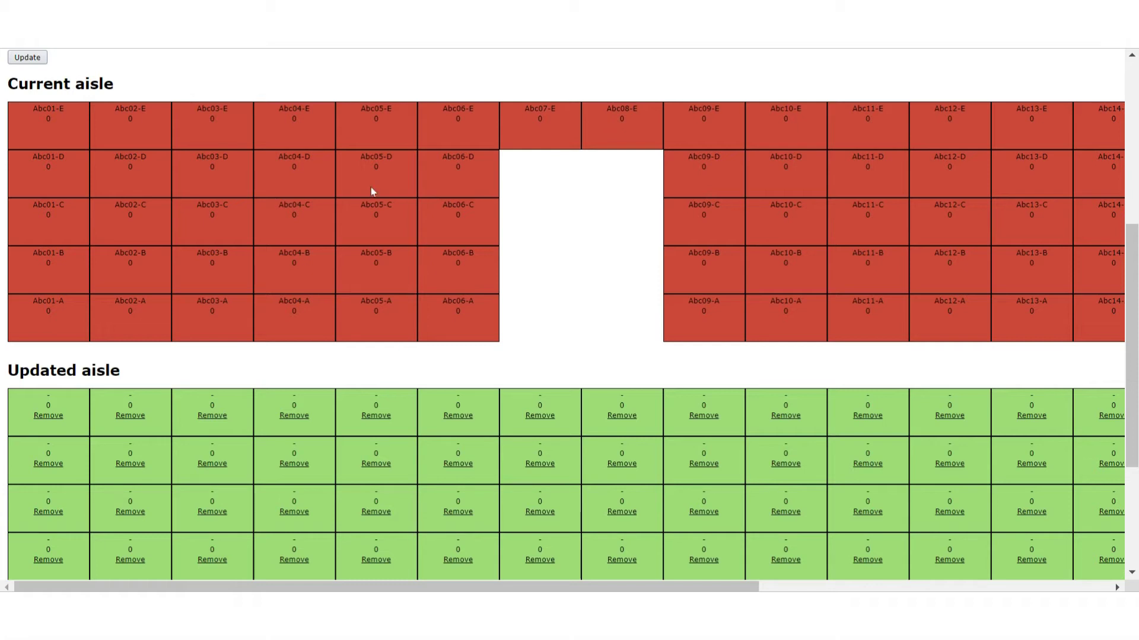
scroll(259, 448, up, 5)
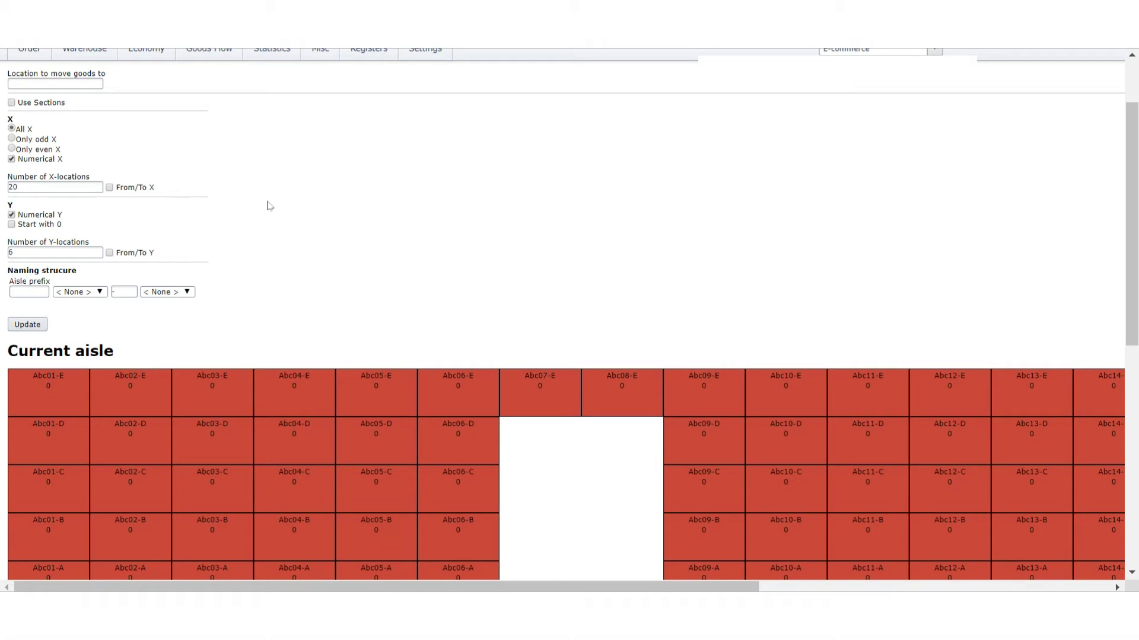
scroll(268, 206, up, 2)
click(80, 173)
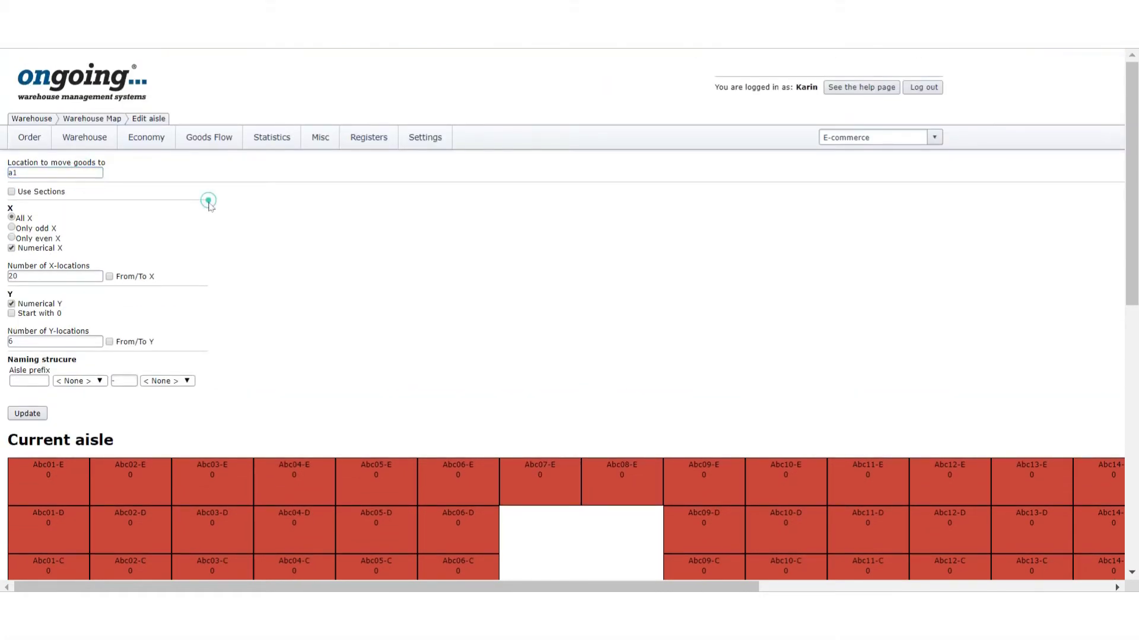
scroll(230, 261, down, 3)
scroll(231, 248, up, 2)
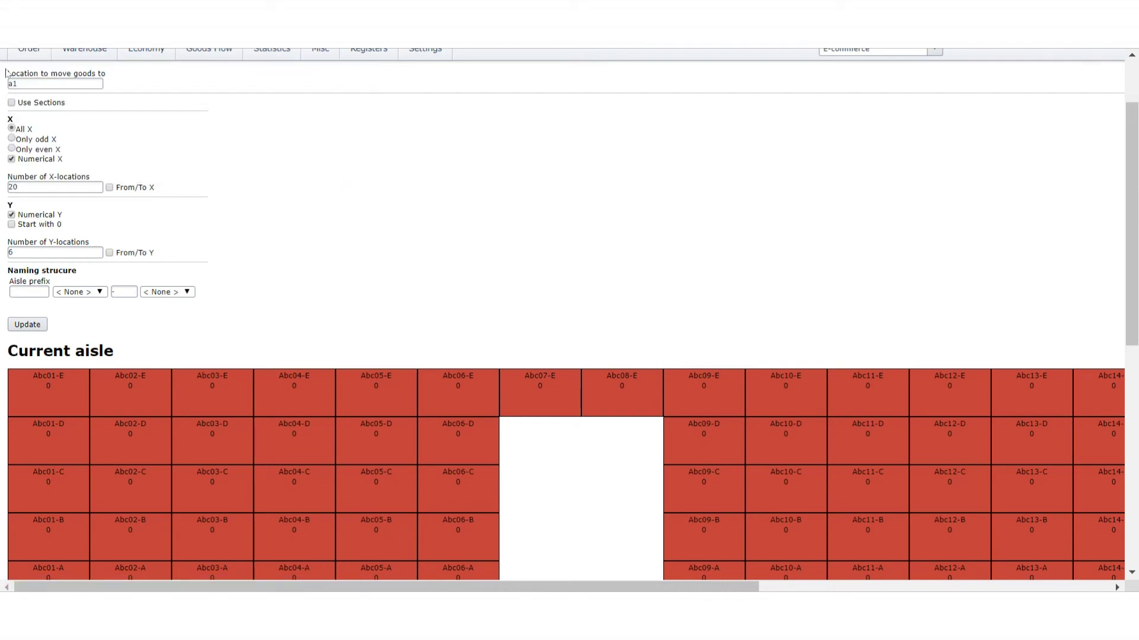
Switch the Y naming to non-numerical and set the aisle prefix to Abc
click(50, 218)
scroll(184, 284, down, 4)
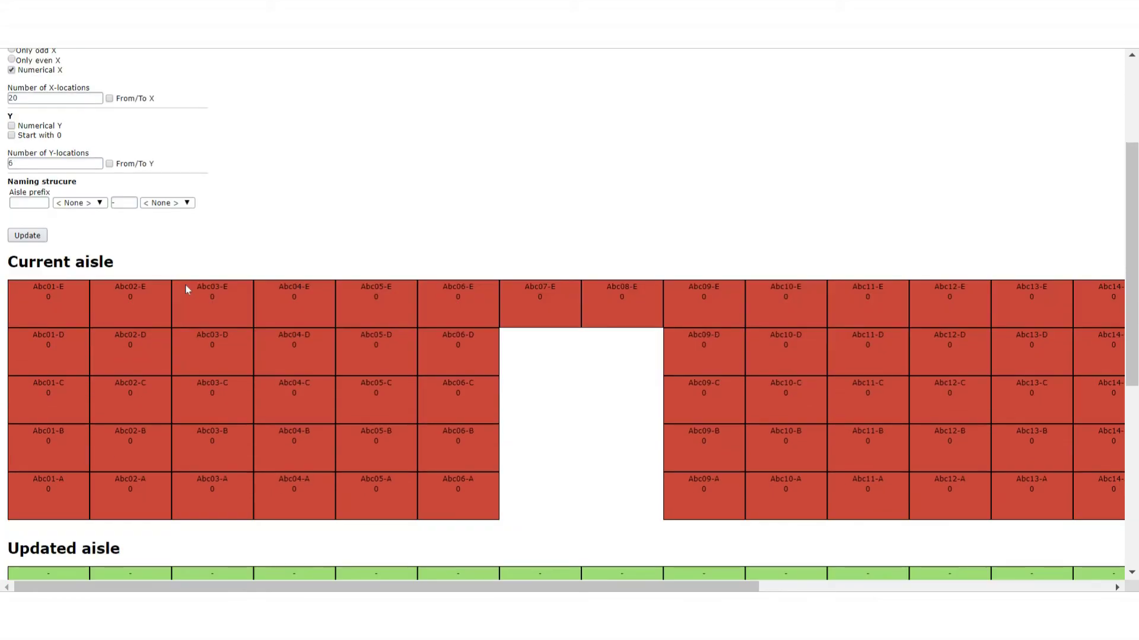
click(41, 203)
click(90, 211)
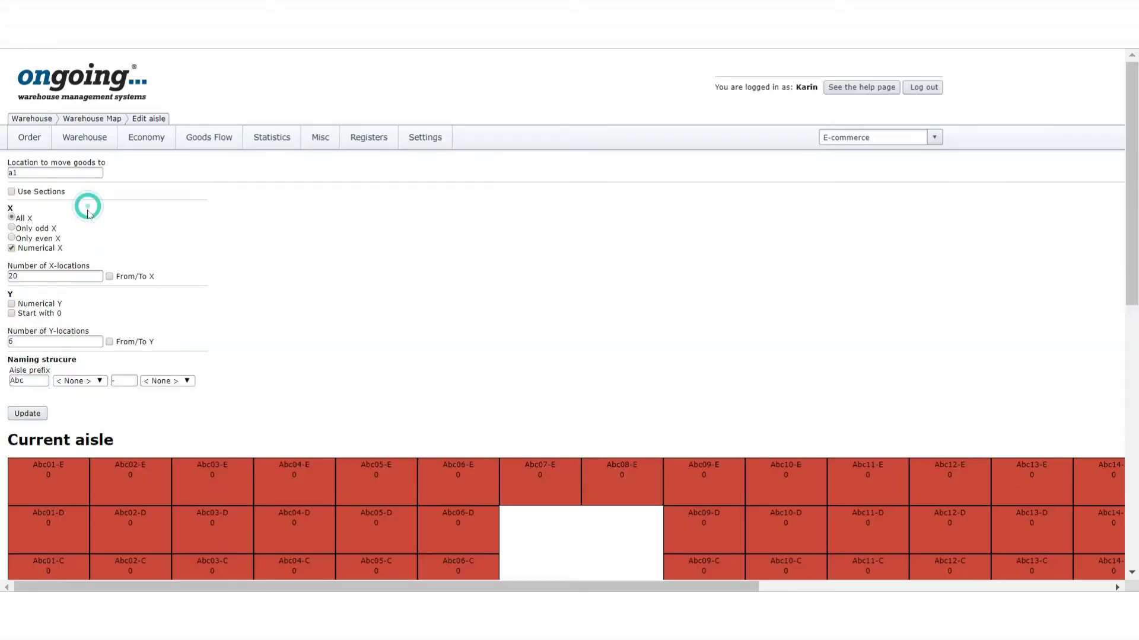
Complete the naming structure with XX after the prefix and a single Y after the hyphen
click(79, 381)
click(70, 409)
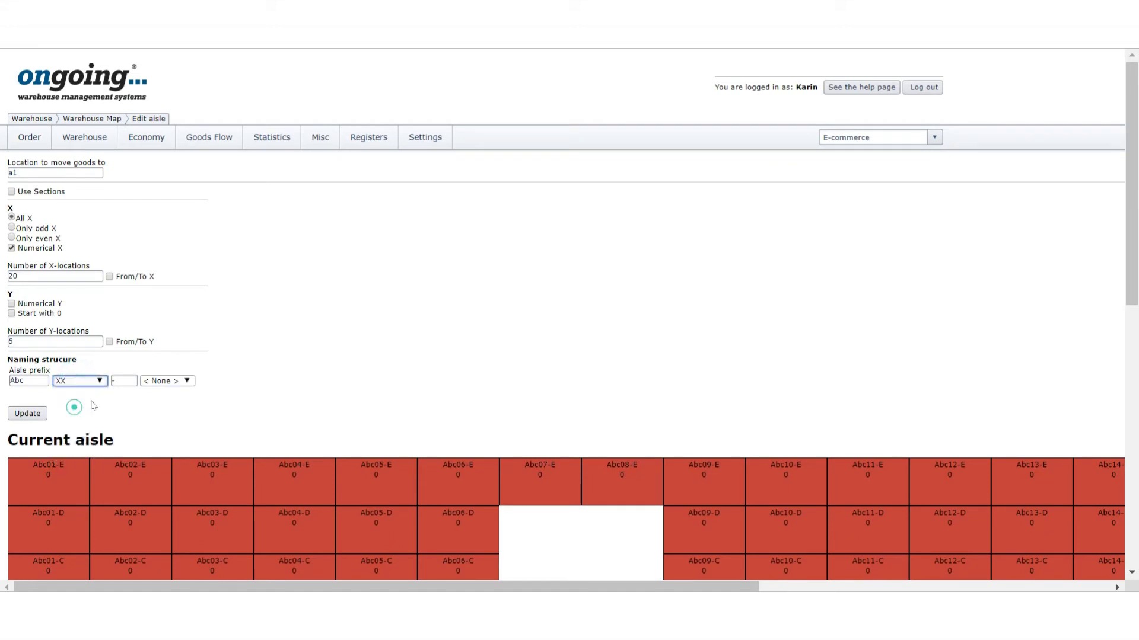
click(188, 382)
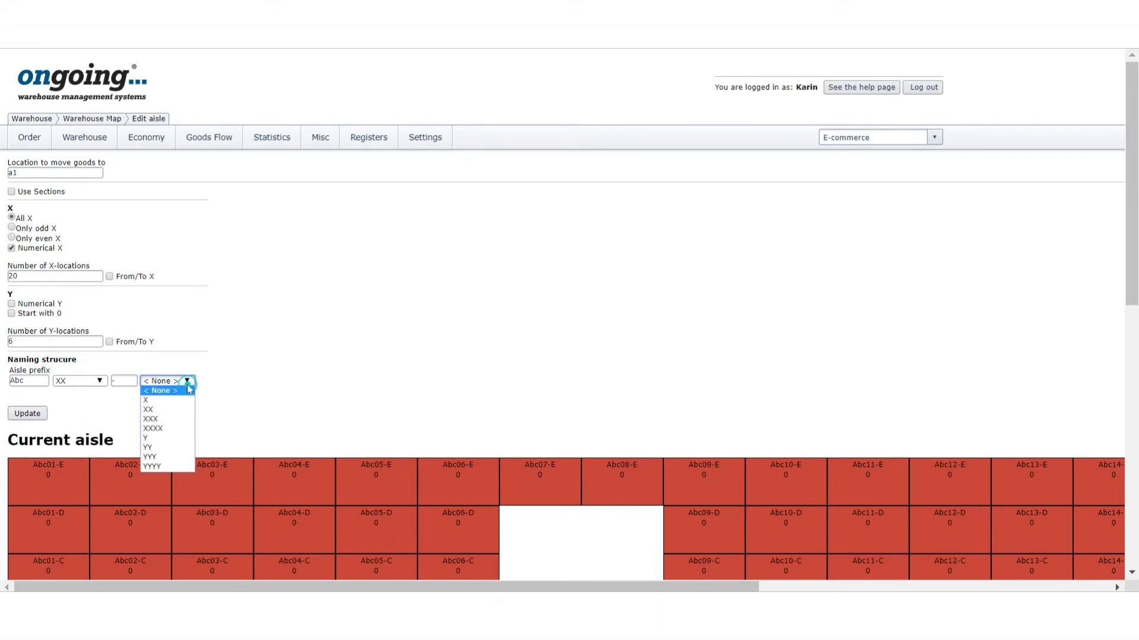
click(175, 437)
click(275, 380)
Remove locations A to D from columns Abc07 and Abc08 in the updated aisle layout
scroll(275, 379, down, 6)
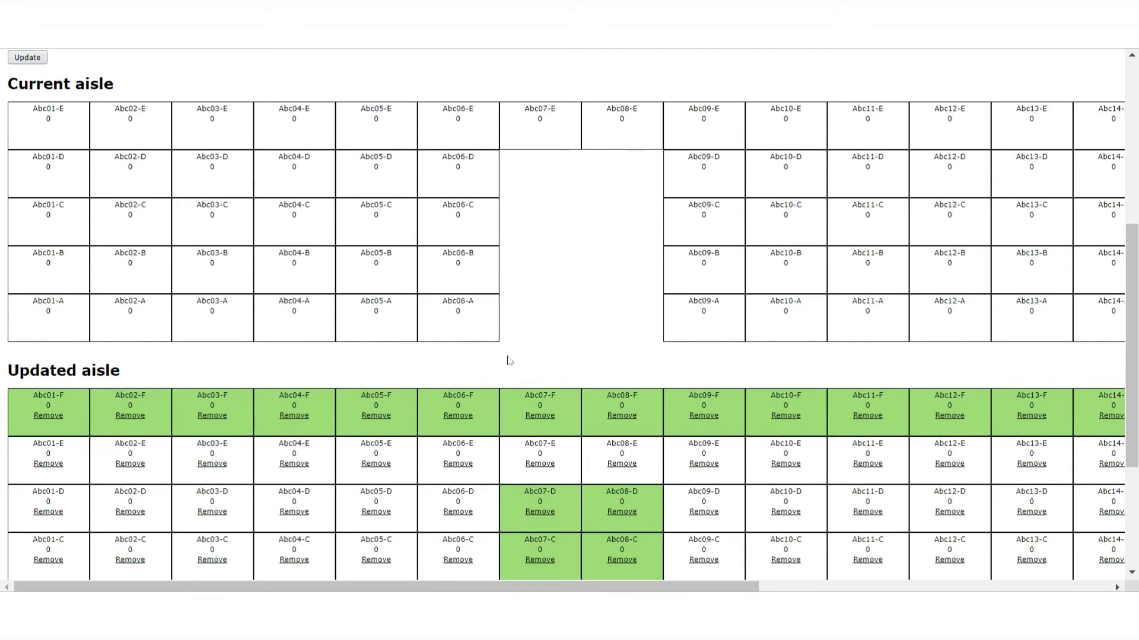
scroll(508, 358, down, 4)
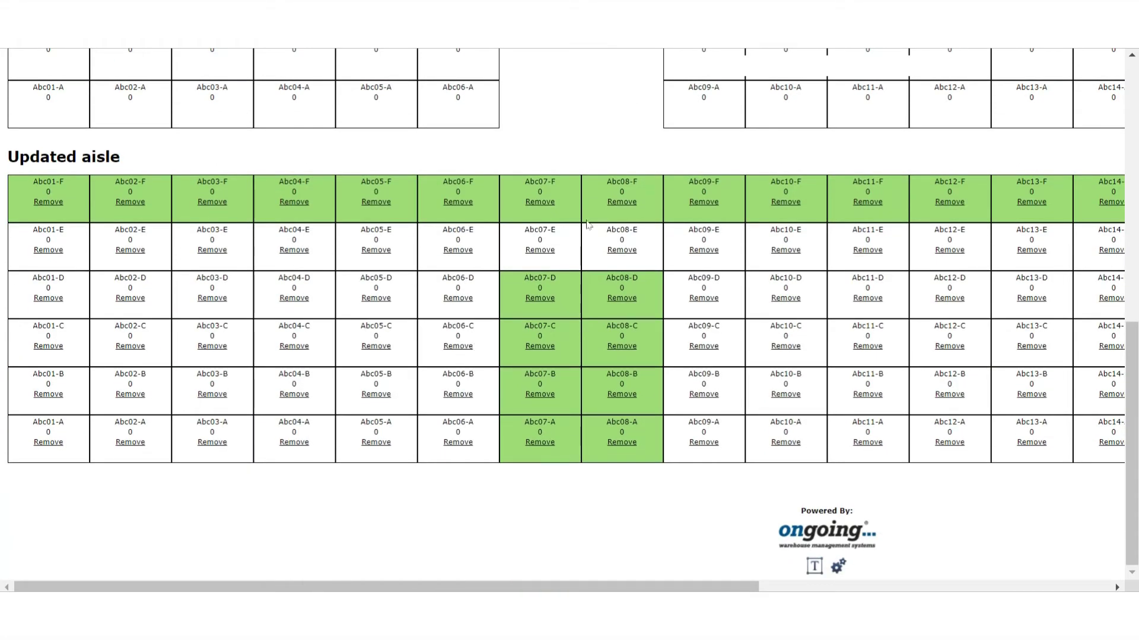
click(540, 442)
click(621, 442)
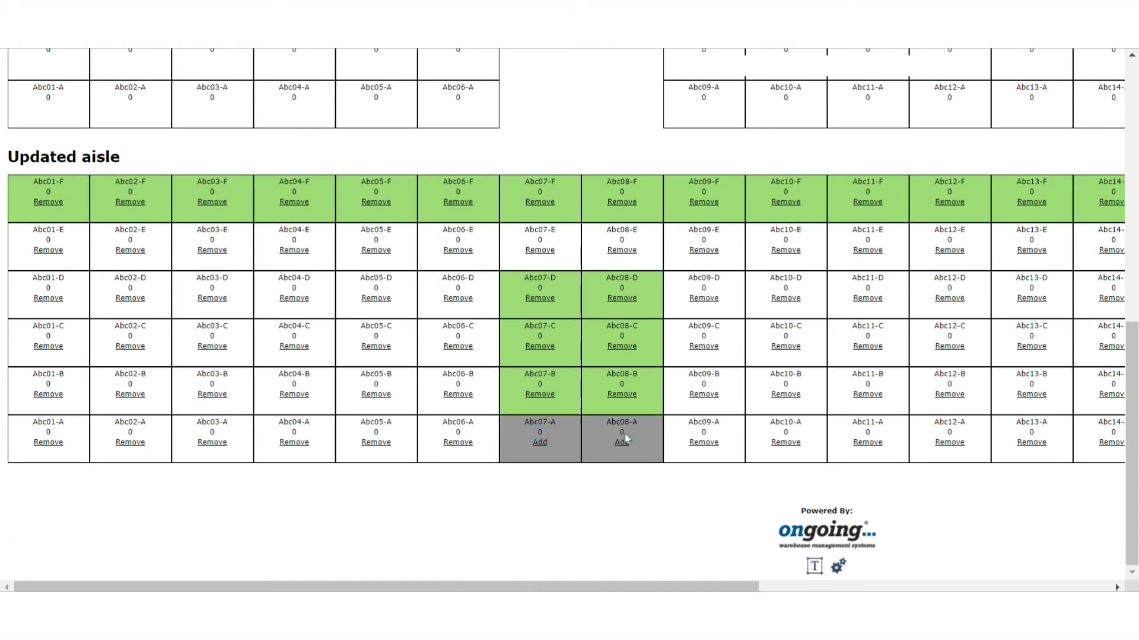
click(621, 395)
click(538, 395)
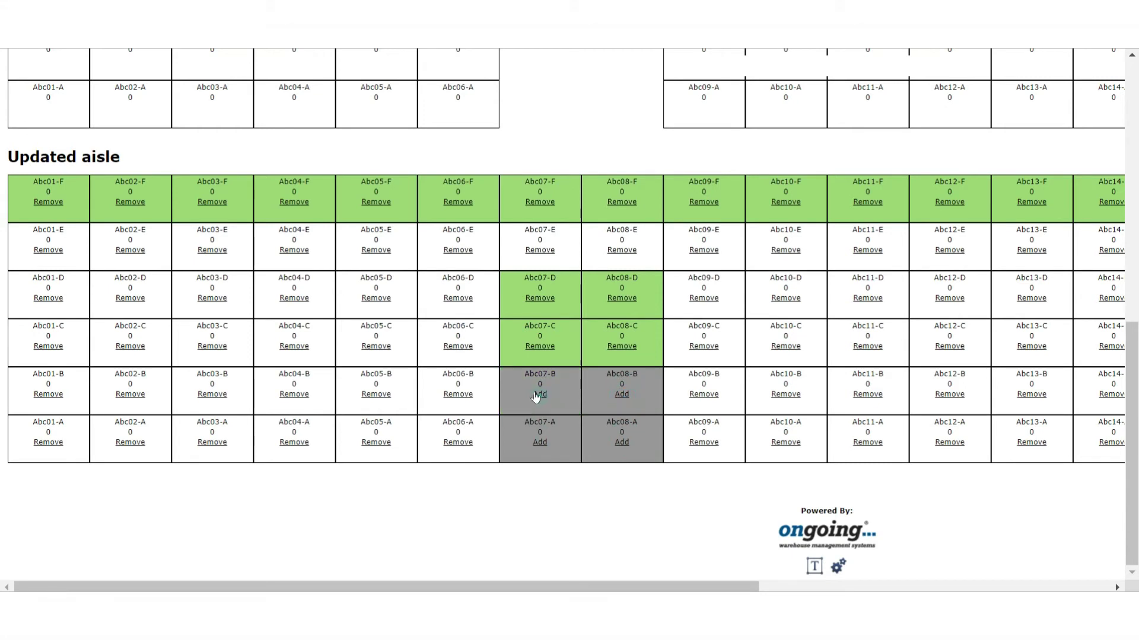
click(540, 346)
click(621, 347)
click(621, 298)
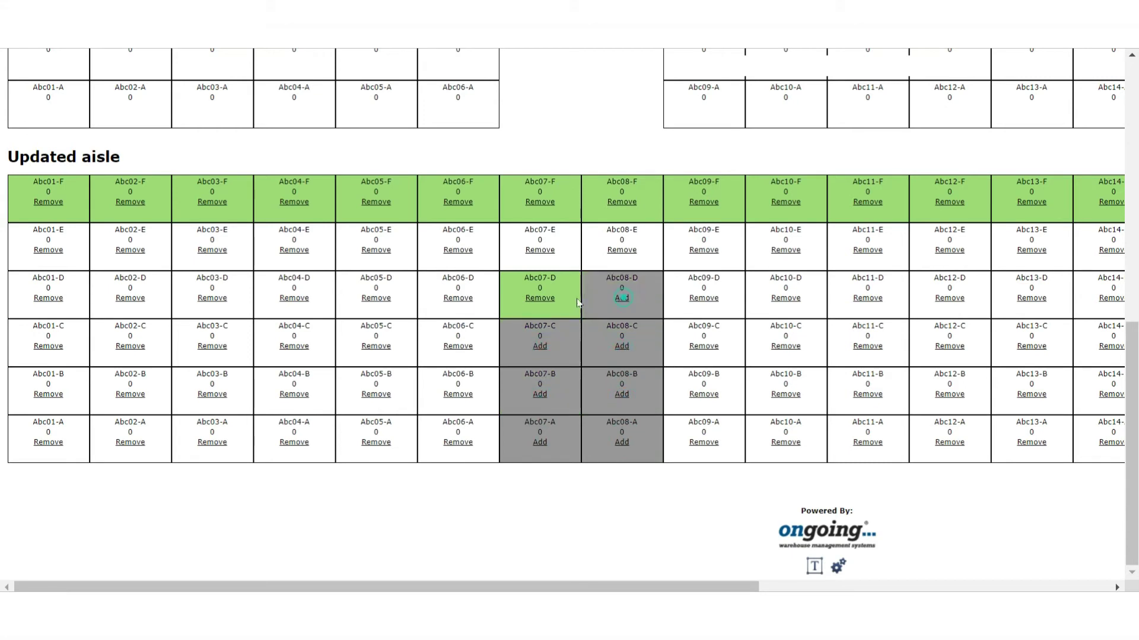
click(539, 298)
Update the aisle with the new layout, confirm the change and check the resulting locations
scroll(328, 402, up, 4)
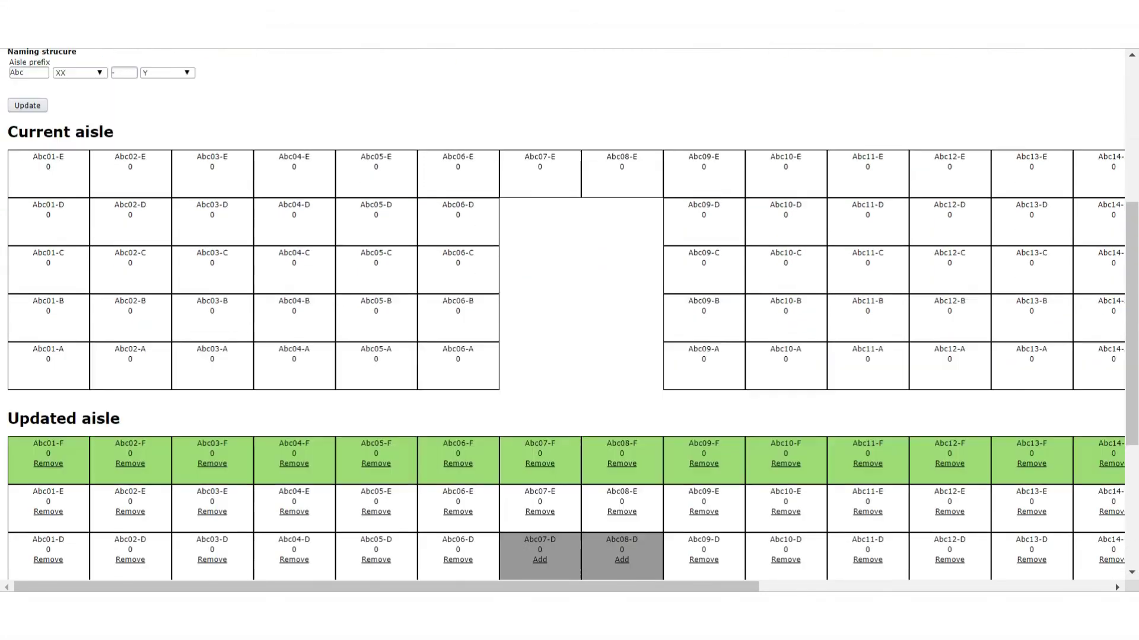
click(29, 113)
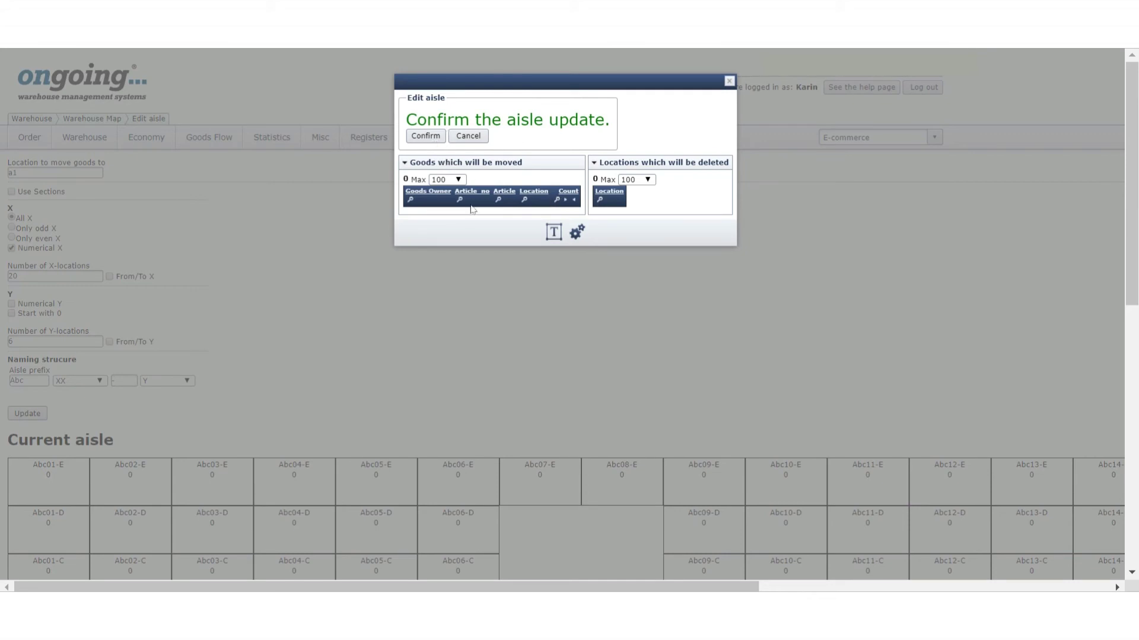
click(423, 140)
click(598, 135)
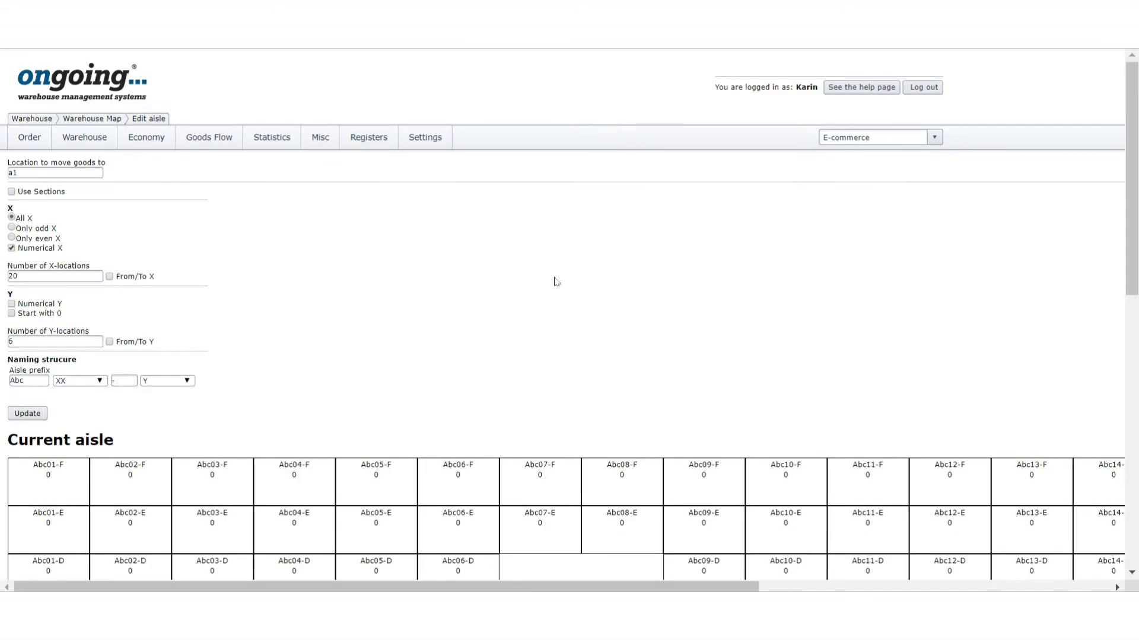
scroll(523, 282, down, 5)
scroll(524, 284, up, 5)
Open the locations register, filter its list by aisle abc and raise the maximum rows to 1000
mouse_move(425, 139)
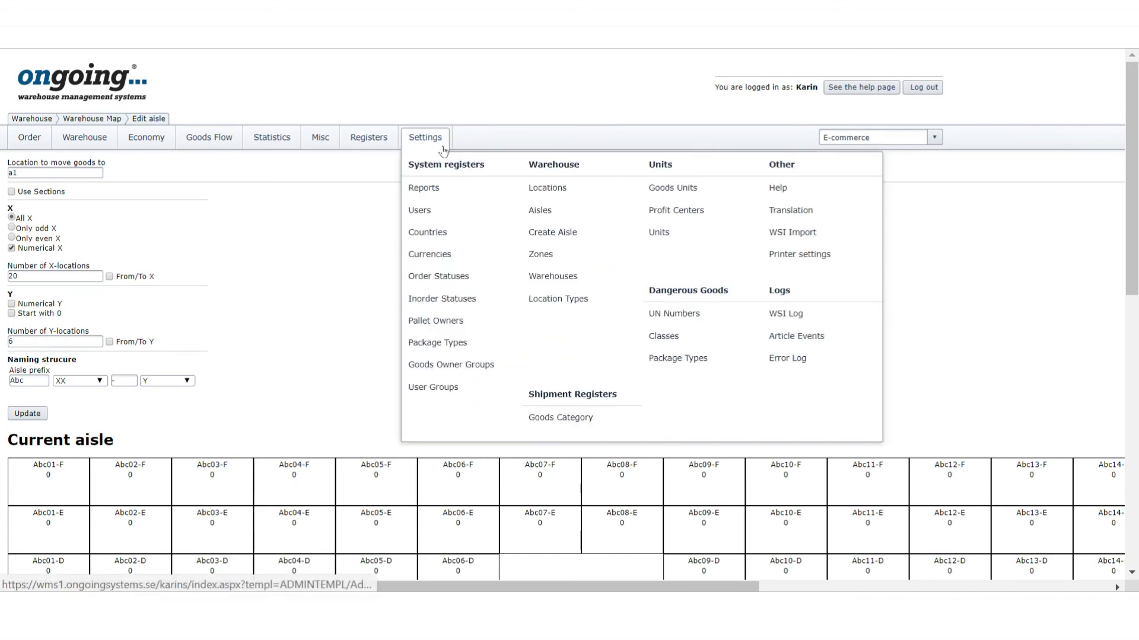
click(577, 192)
scroll(552, 358, down, 5)
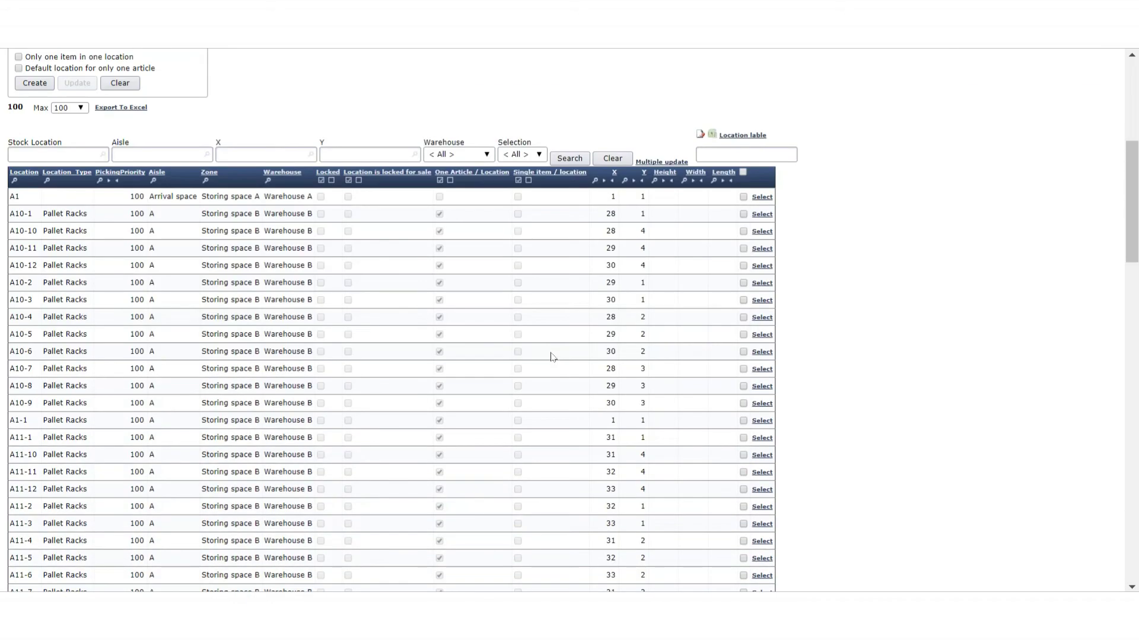
click(153, 181)
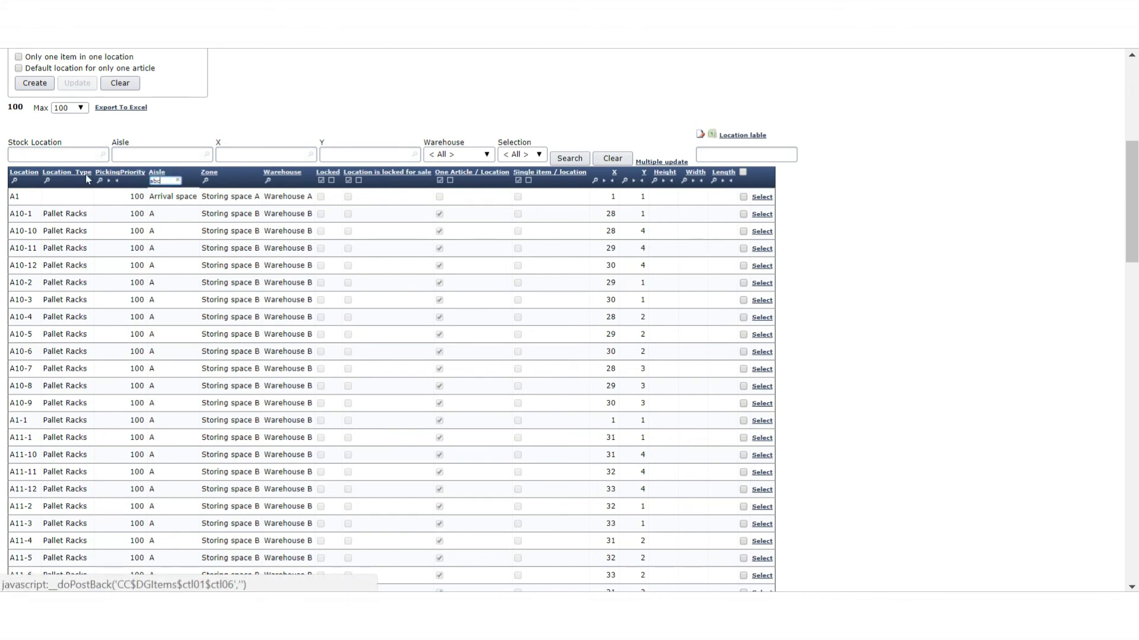
key(Return)
scroll(302, 286, down, 5)
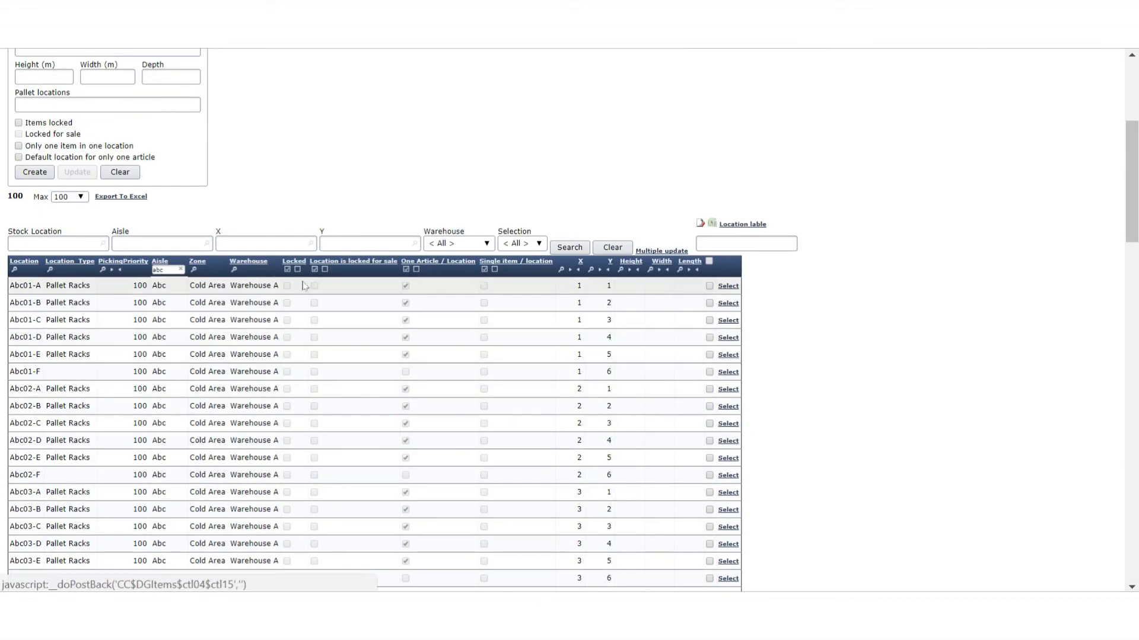
click(79, 197)
click(81, 235)
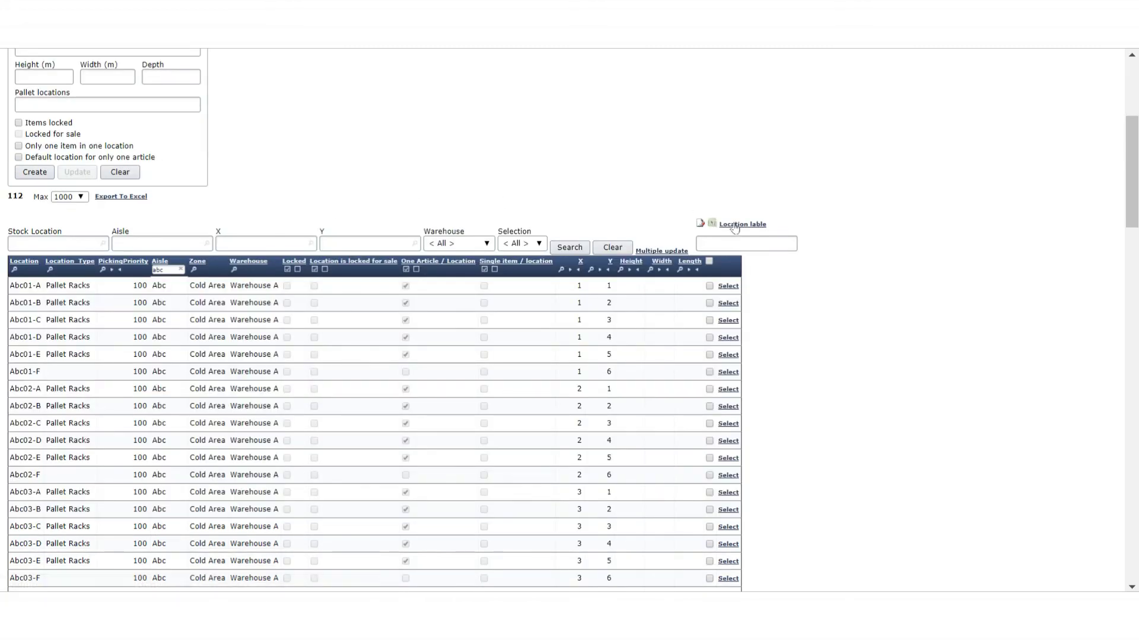
Select all listed Abc locations and set their picking priority to 200 with a multiple update
click(710, 261)
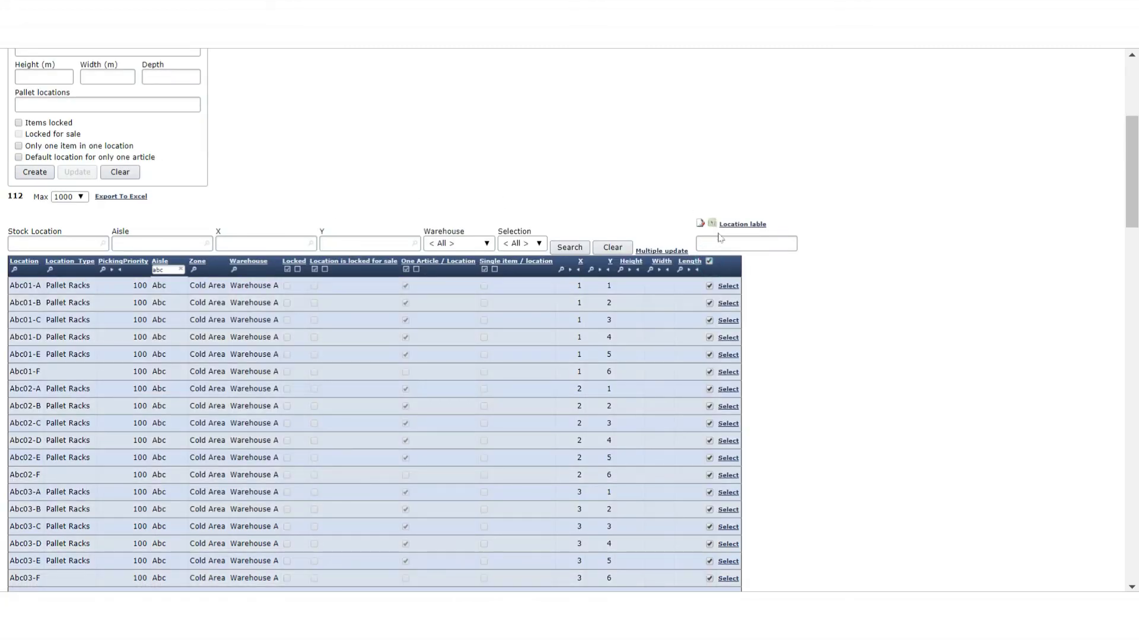
click(662, 250)
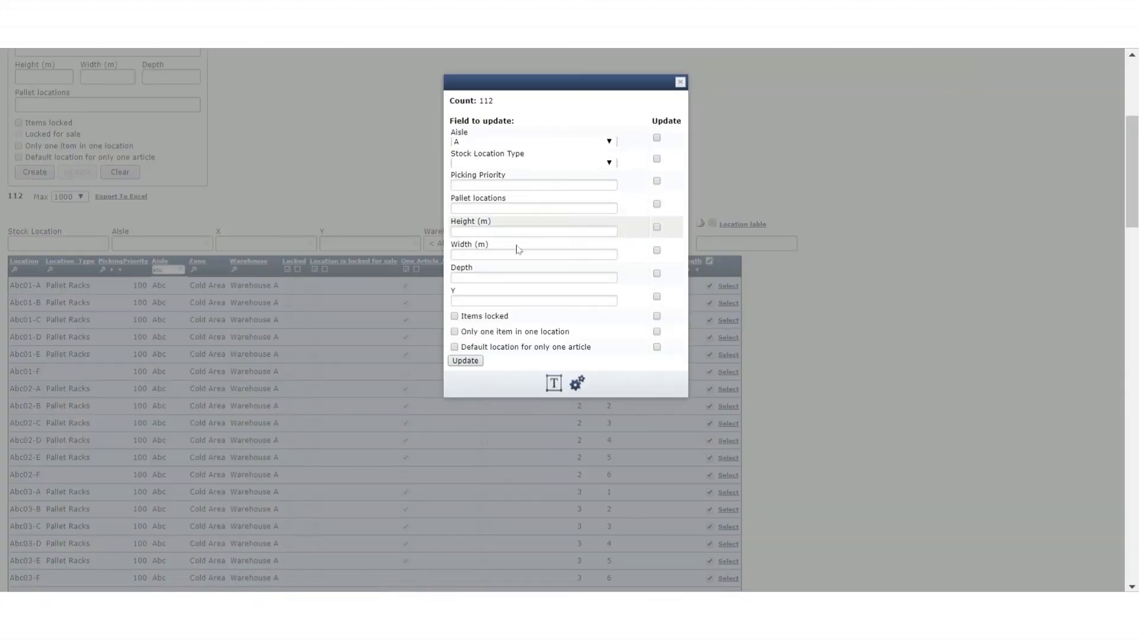
click(495, 186)
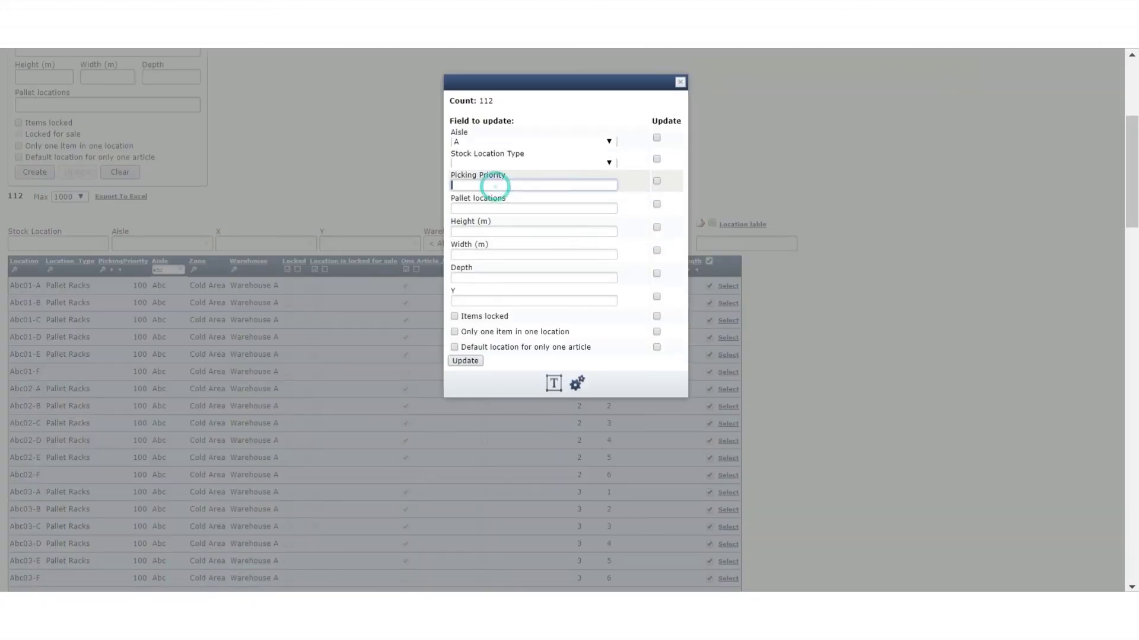
text(200)
click(657, 181)
click(466, 361)
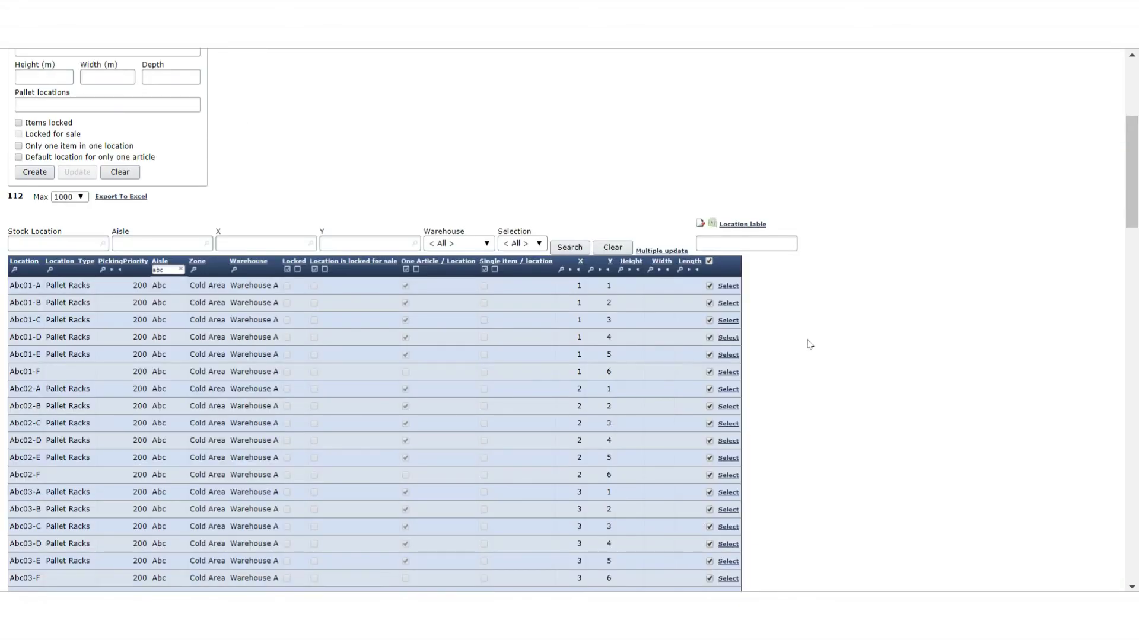
scroll(809, 344, down, 2)
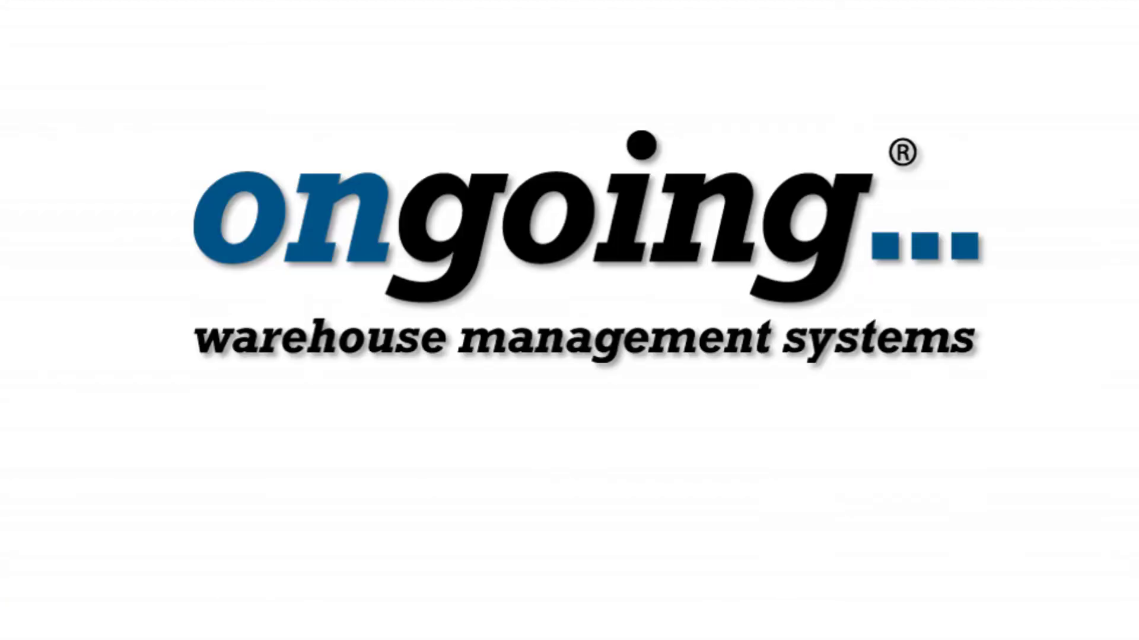